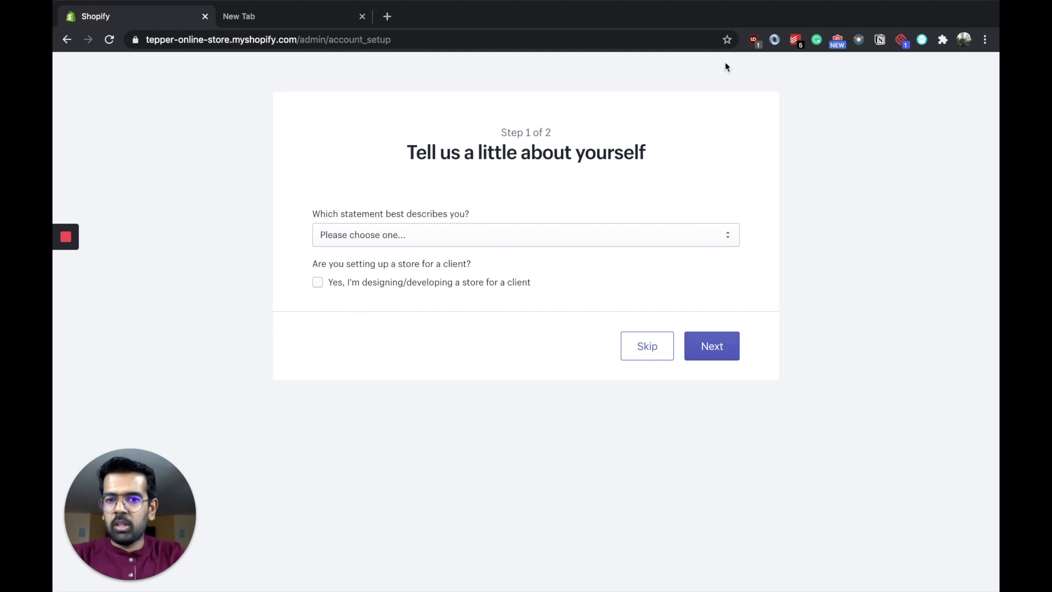
# Step: Skip the account setup question about which statement describes the store owner
pyautogui.click(638, 357)
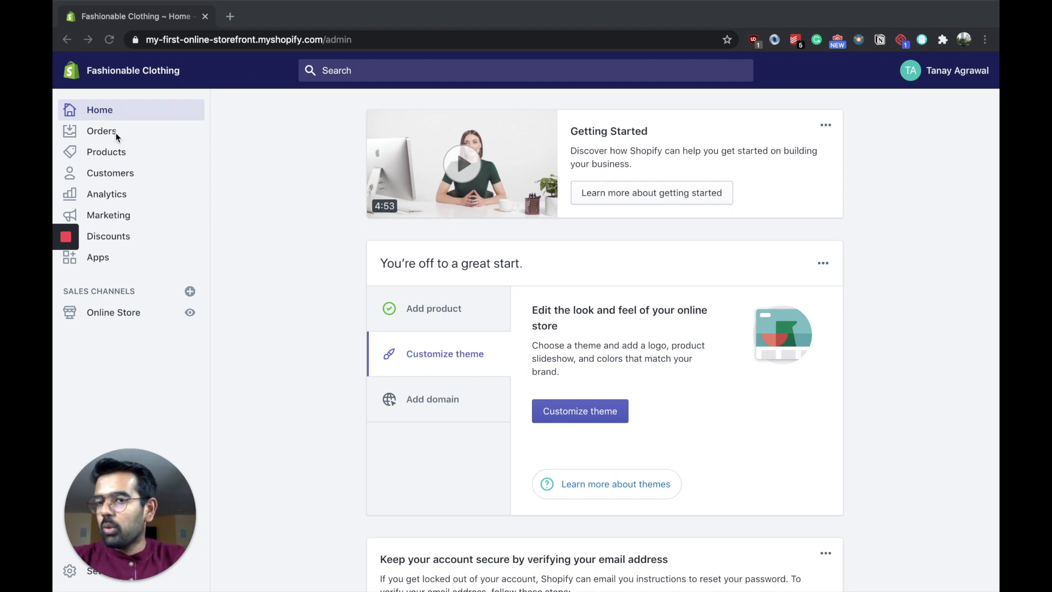
# Step: Look through the Orders and Products sections, including abandoned checkouts, inventory, collections and gift cards
pyautogui.click(102, 132)
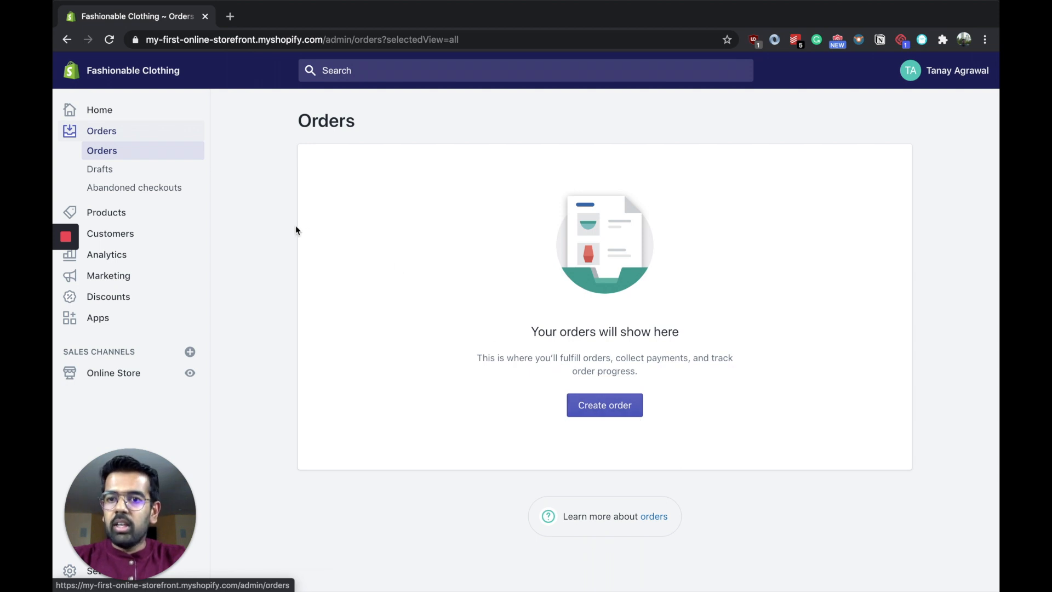
pyautogui.click(170, 190)
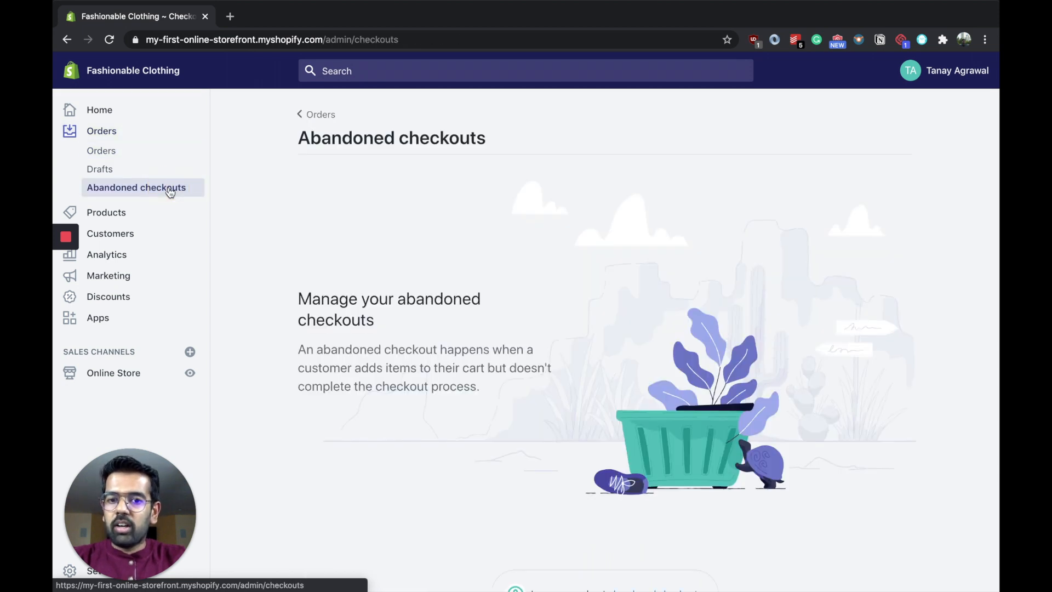
pyautogui.click(108, 216)
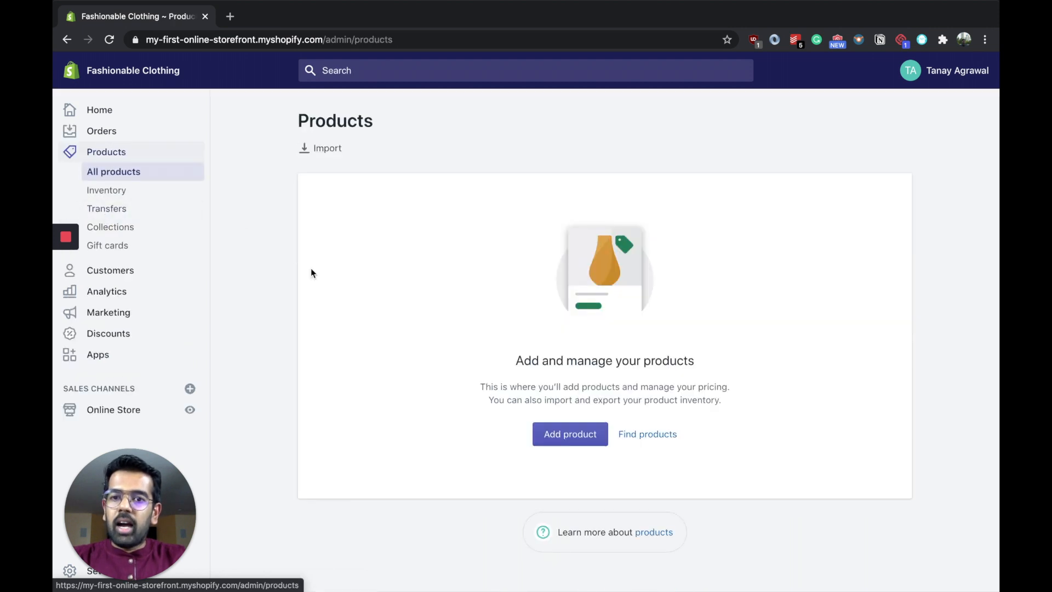
pyautogui.click(110, 194)
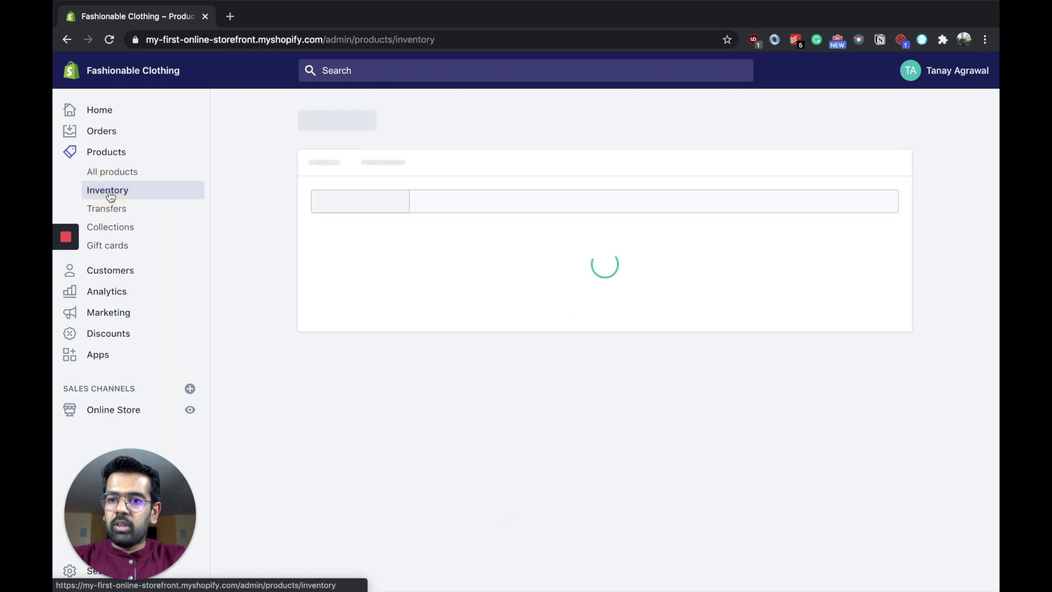
pyautogui.click(130, 228)
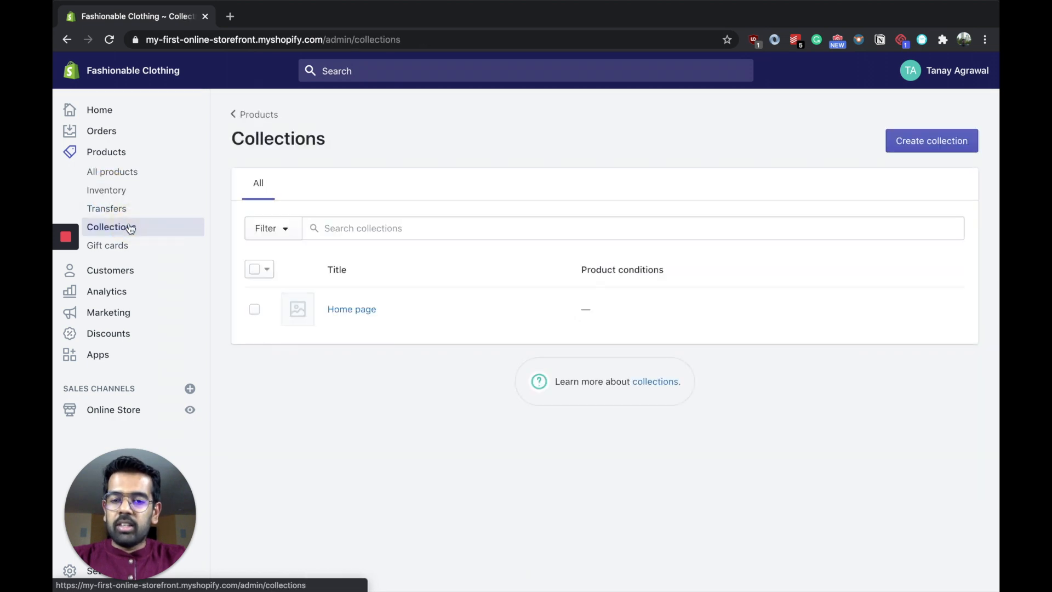
pyautogui.click(129, 245)
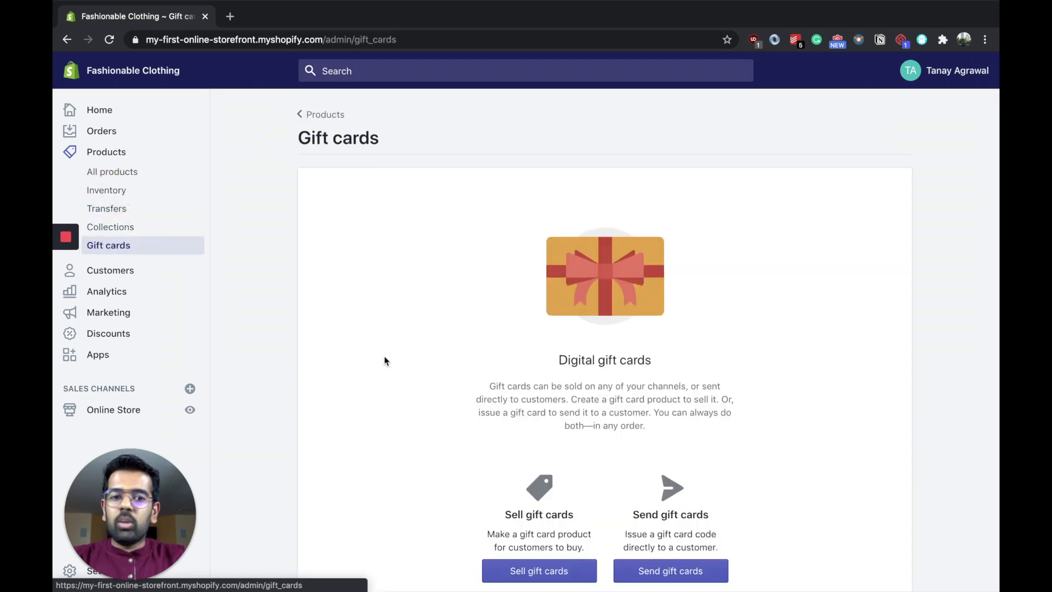
pyautogui.scroll(-3, 385, 359)
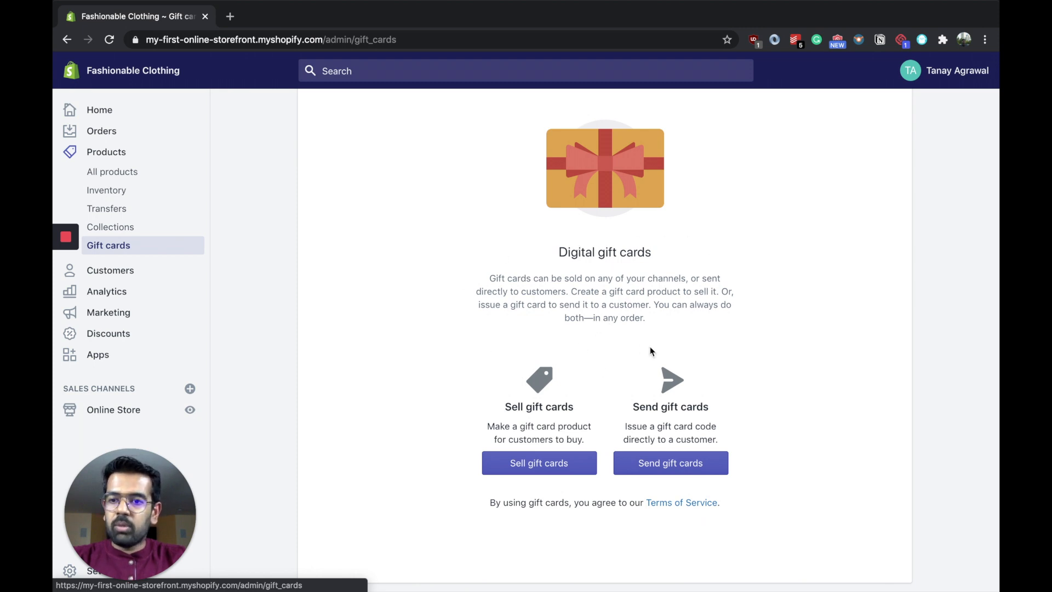
# Step: Look over the Customers page, the analytics dashboard, the marketing overview and the Discounts page
pyautogui.click(117, 274)
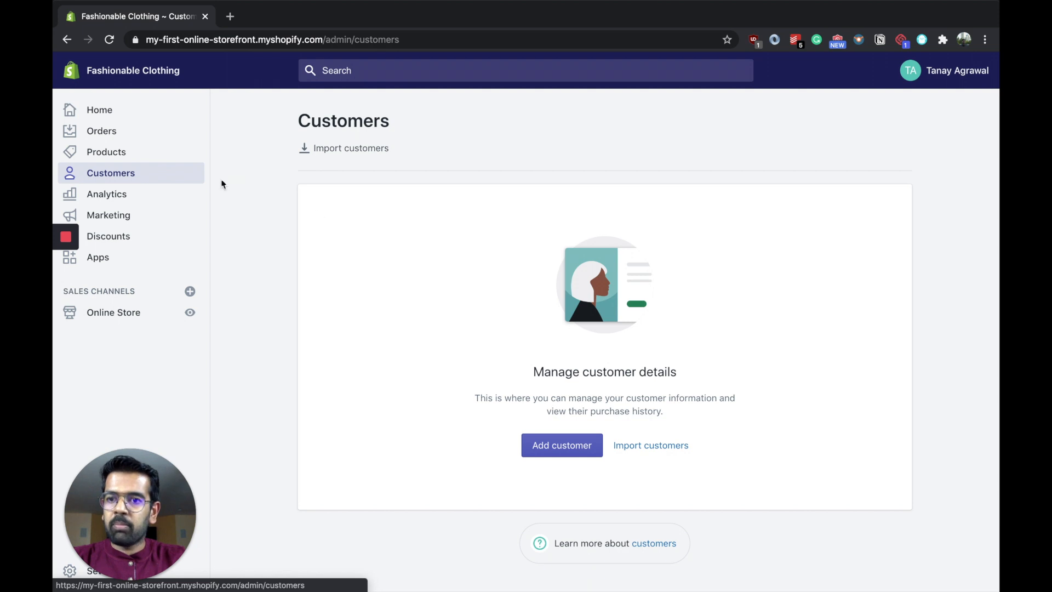
pyautogui.click(128, 193)
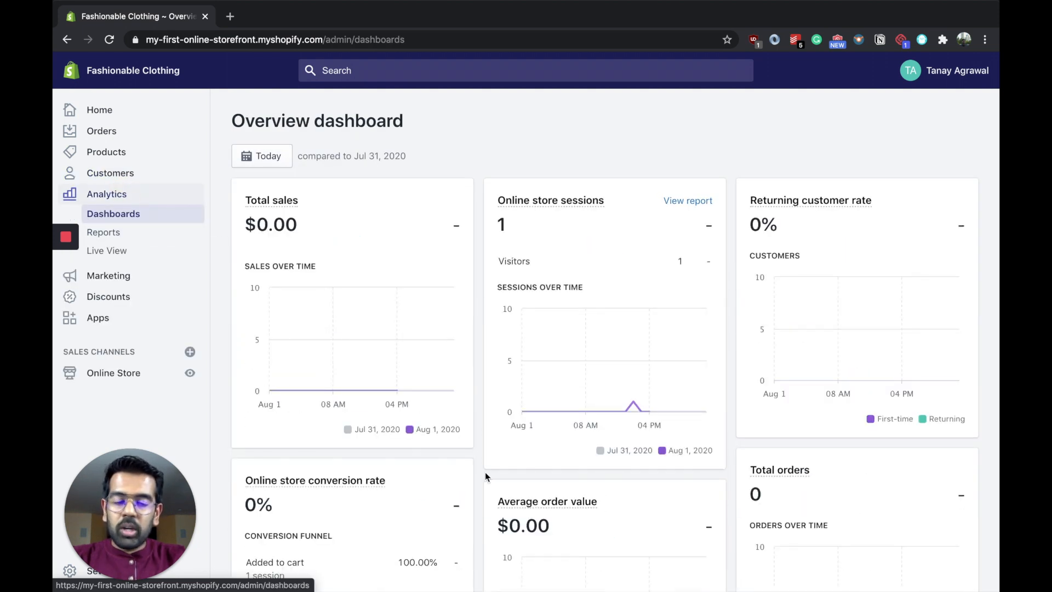
pyautogui.scroll(-2, 485, 476)
pyautogui.scroll(2, 485, 476)
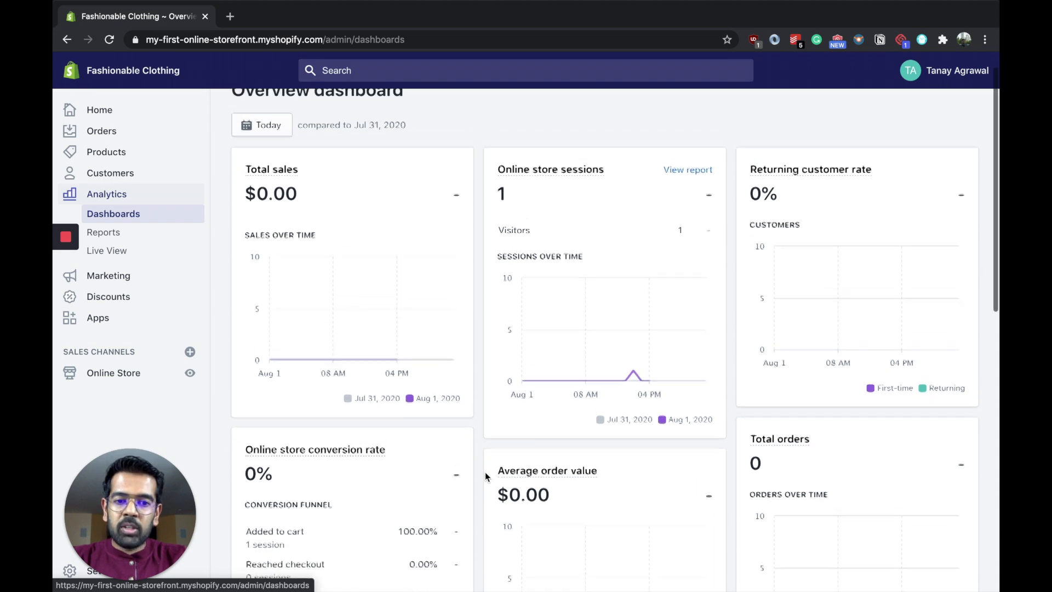
pyautogui.click(119, 276)
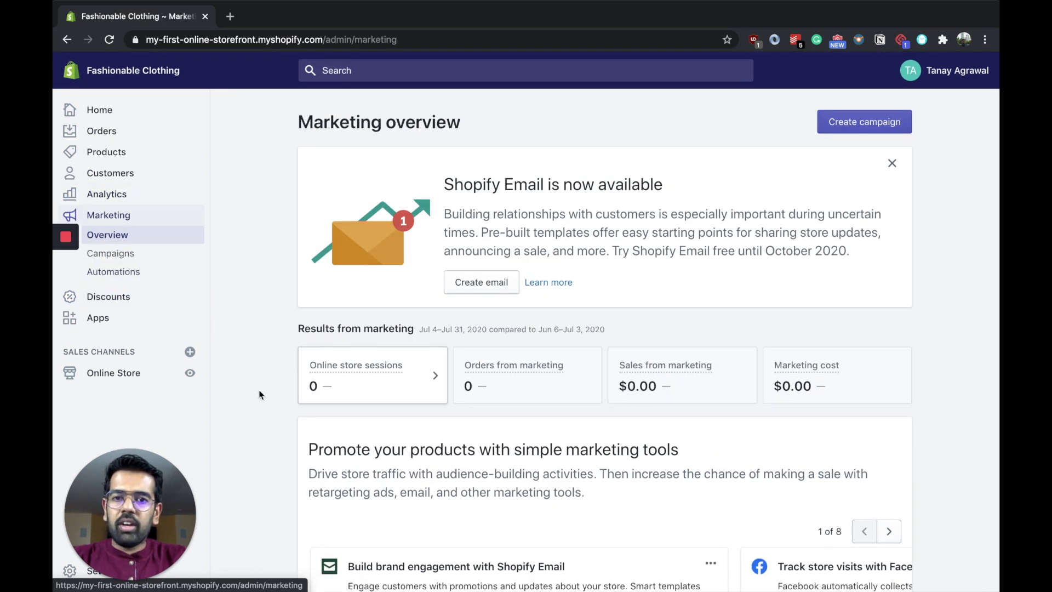
pyautogui.scroll(-3, 259, 391)
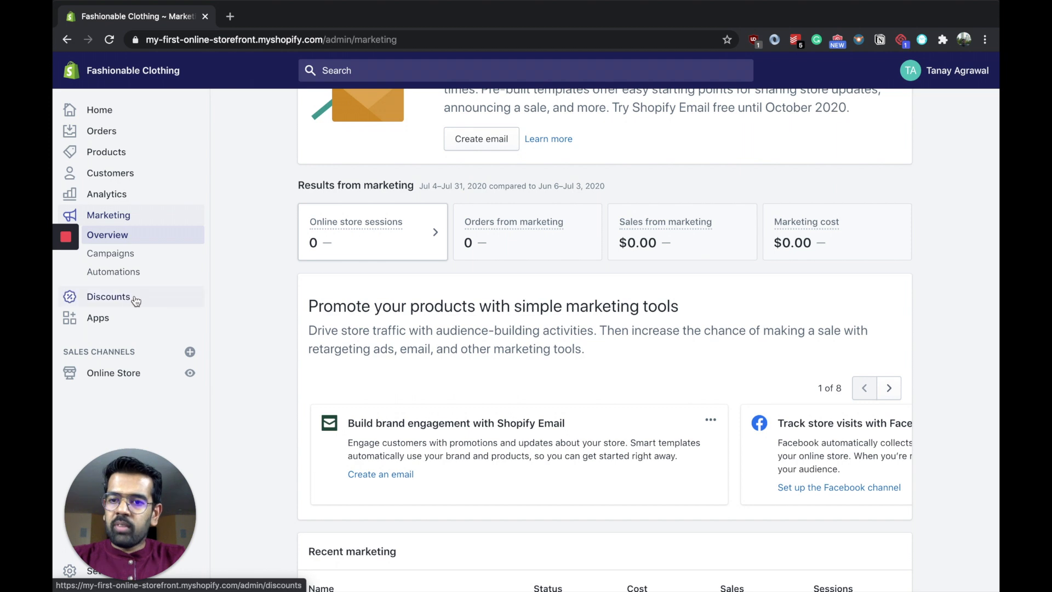
pyautogui.click(113, 298)
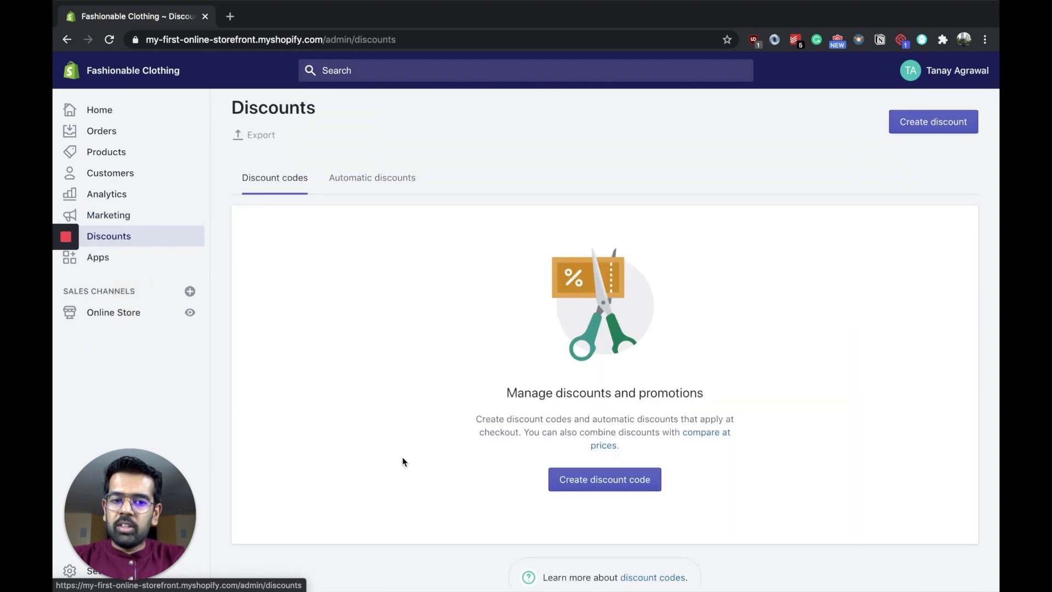
# Step: View the Apps page and the list of other app recommendation categories
pyautogui.click(118, 262)
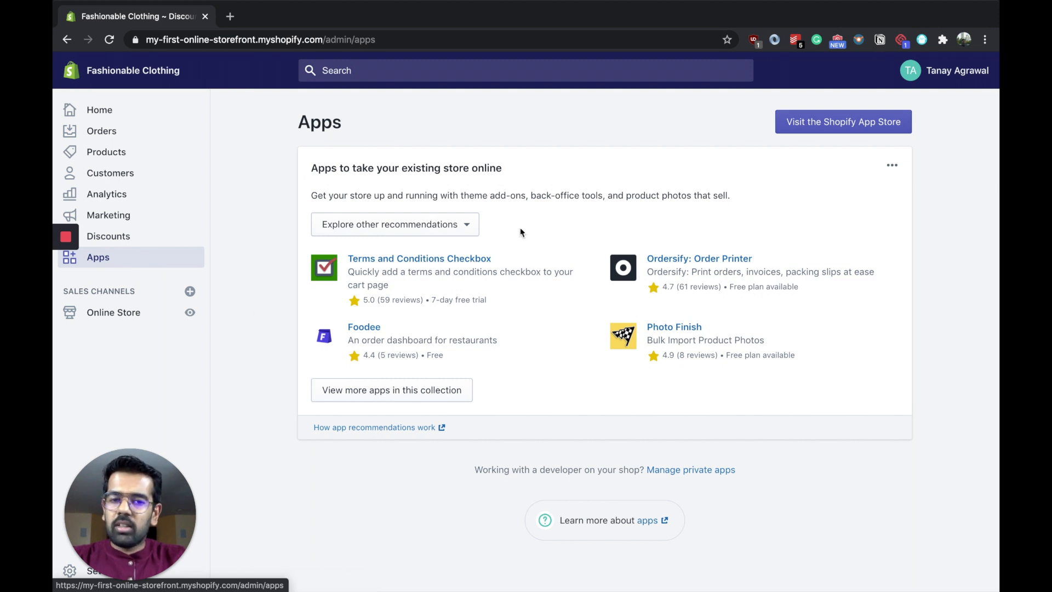
pyautogui.click(467, 231)
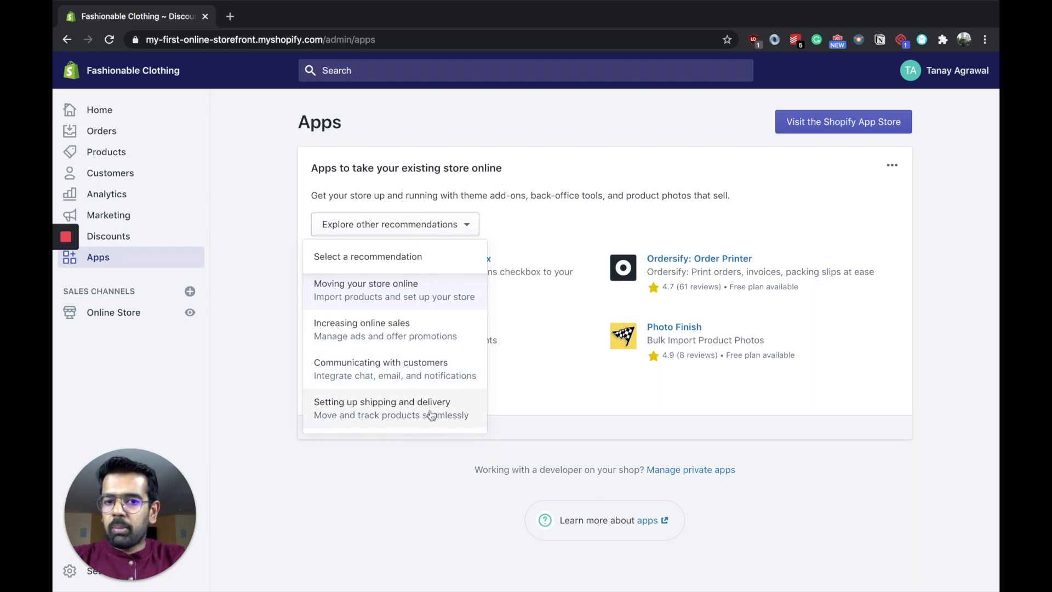
pyautogui.scroll(1, 437, 414)
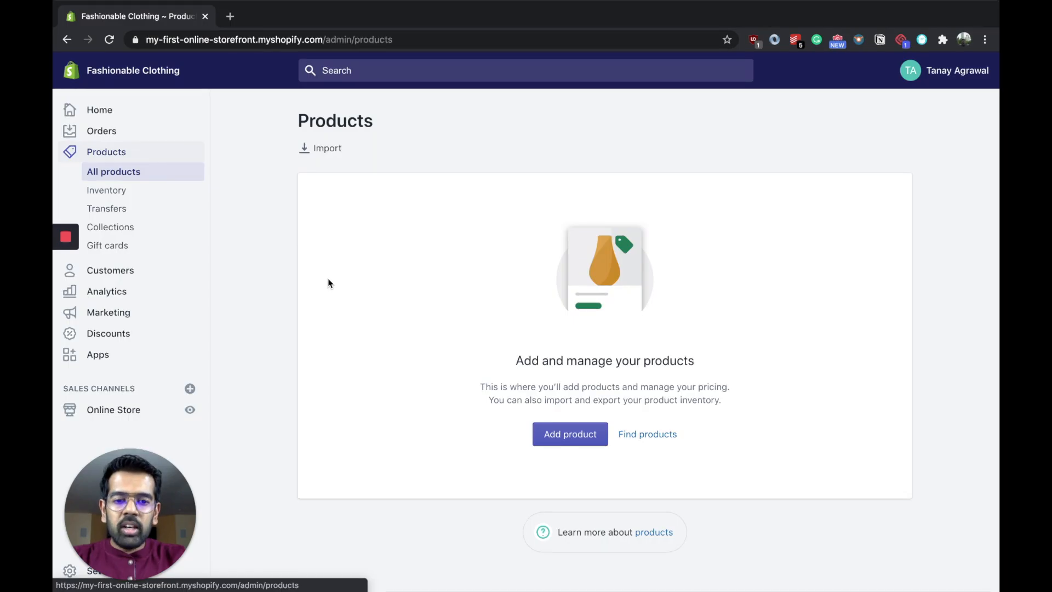
# Step: Add a new product titled "Men's T-shirt" with the description "Super comfortable cotton t-shirts"
pyautogui.click(570, 433)
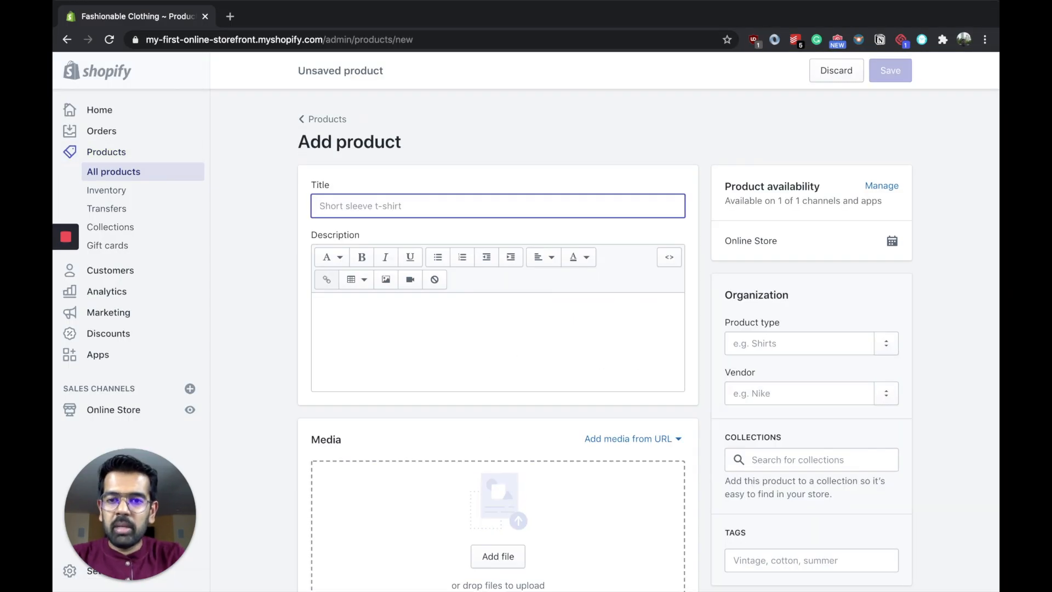
pyautogui.write("Me's ")
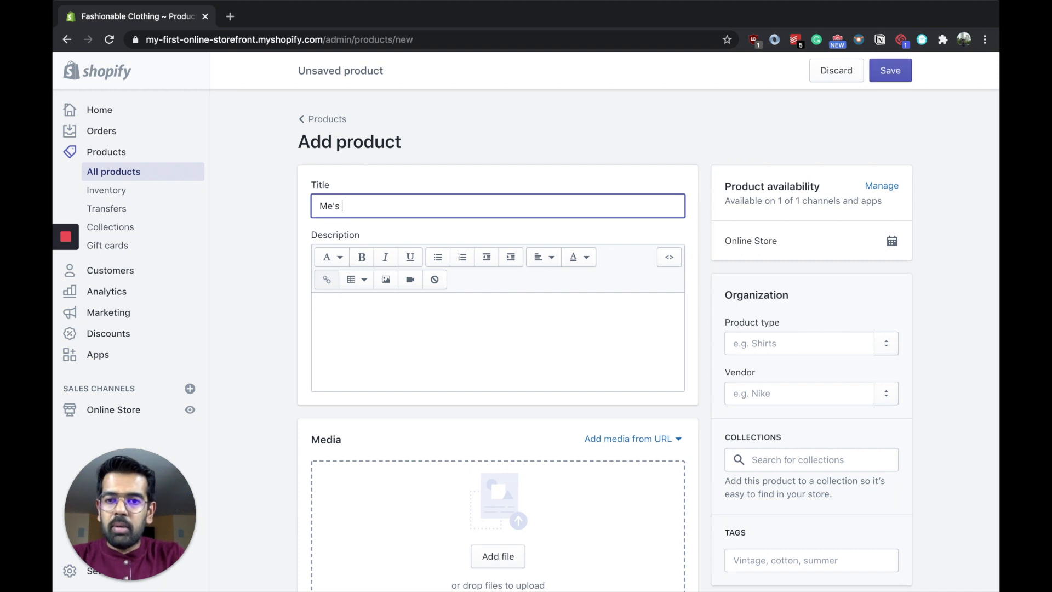
pyautogui.write("n's T-shirt")
pyautogui.click(380, 359)
pyautogui.write('Super comfortable cotton')
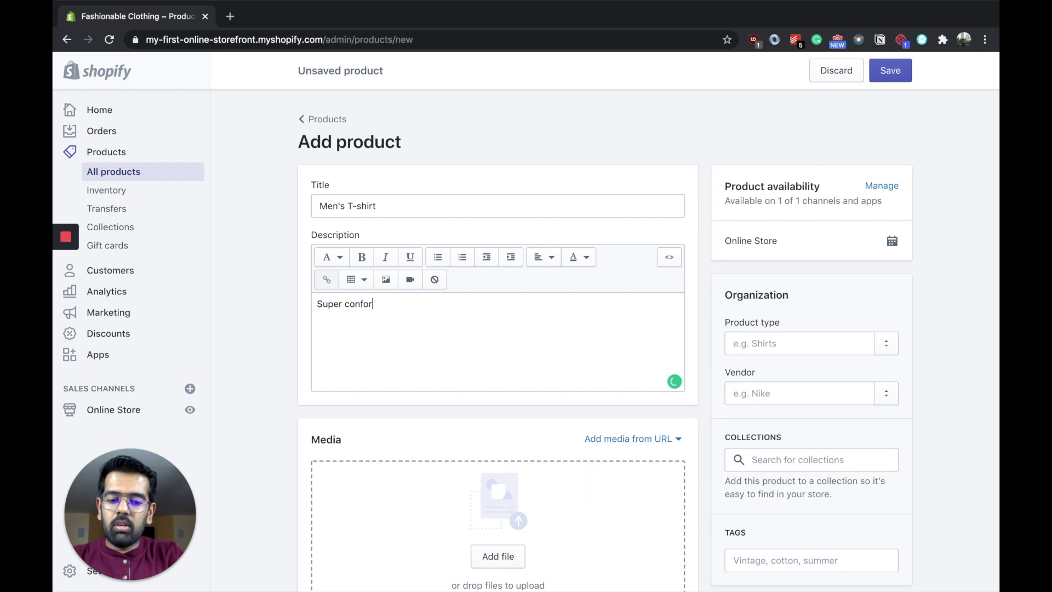
pyautogui.write(' t-shirts')
# Step: Upload the images Red tshirt.jpg and Yellow T shirt.jpg as the product's media
pyautogui.scroll(-4, 507, 356)
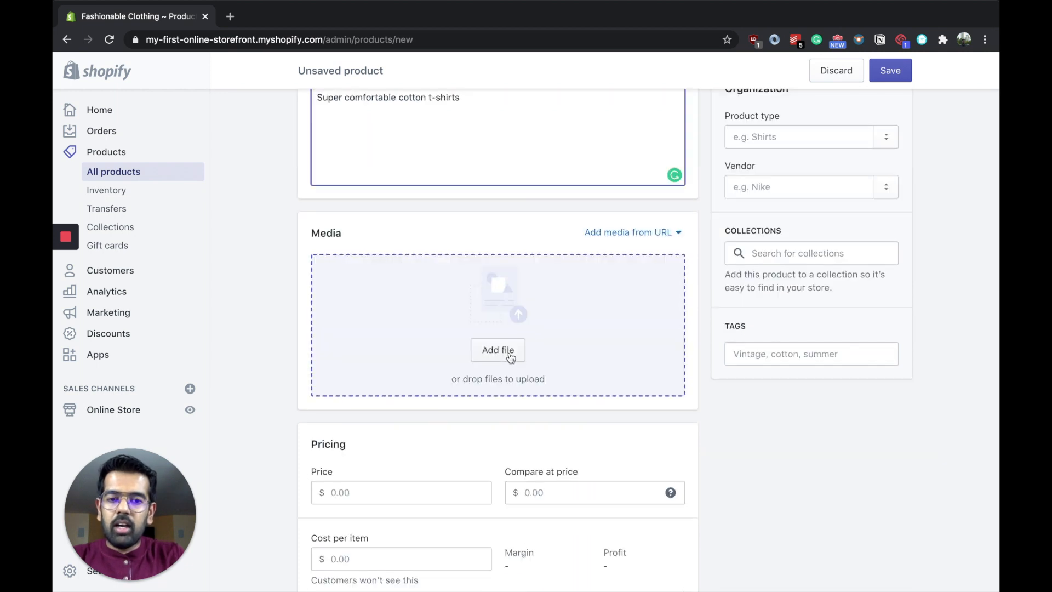
pyautogui.click(510, 353)
pyautogui.click(406, 88)
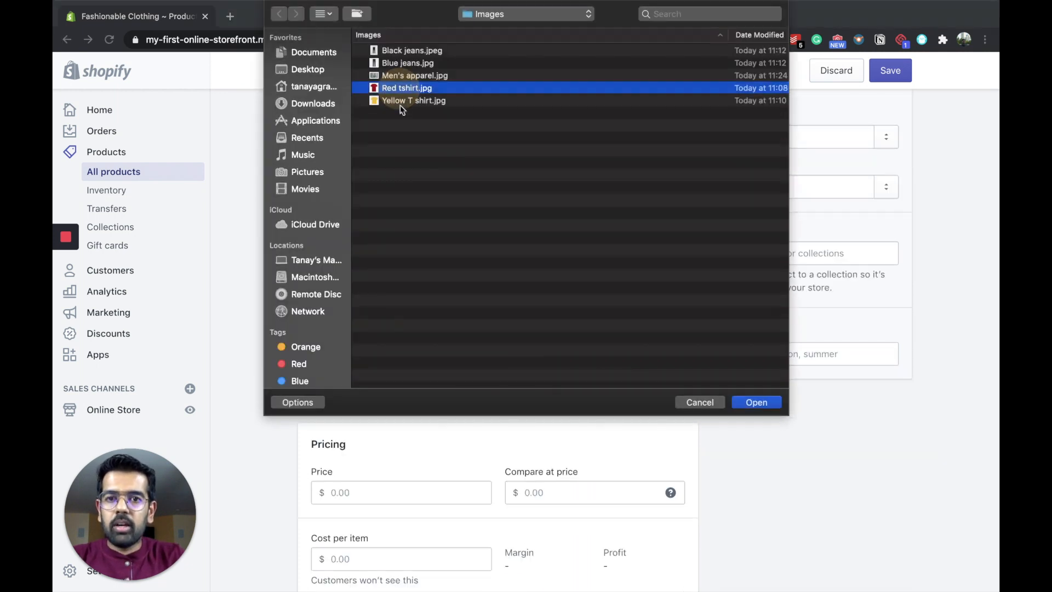
pyautogui.keyDown('shift'); pyautogui.click(406, 101); pyautogui.keyUp('shift')
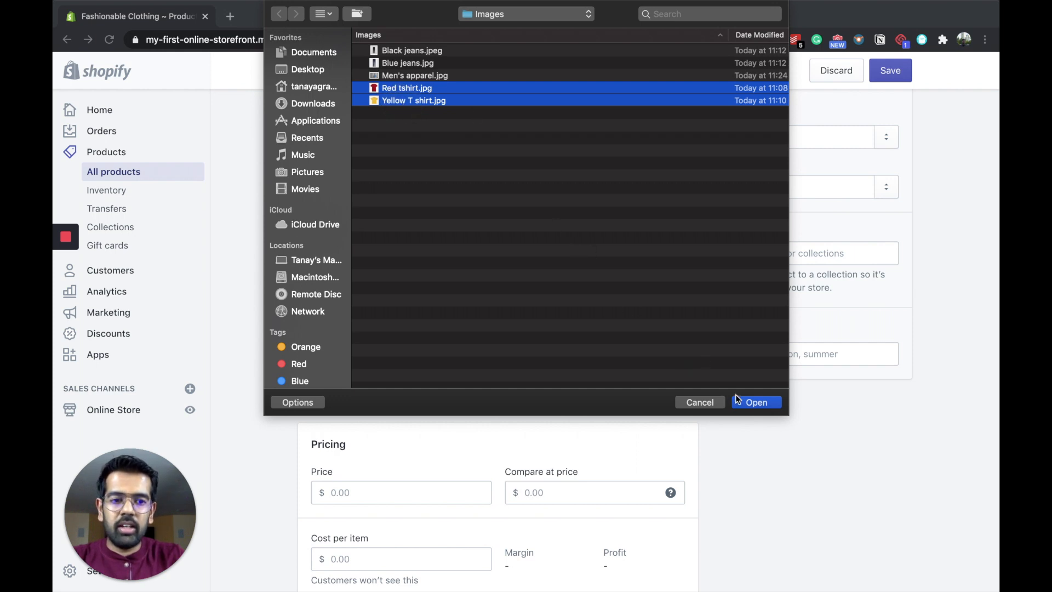
pyautogui.click(757, 402)
# Step: Set the product's price to $15, its compare-at price to $20 and its cost per item to $10
pyautogui.scroll(-5, 548, 302)
pyautogui.click(404, 236)
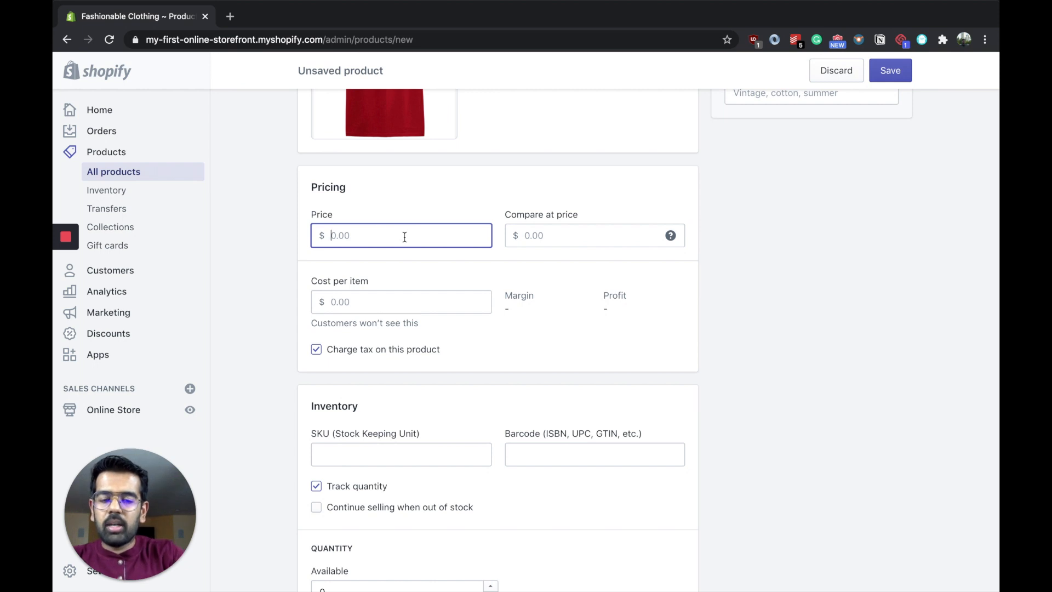
pyautogui.write('15')
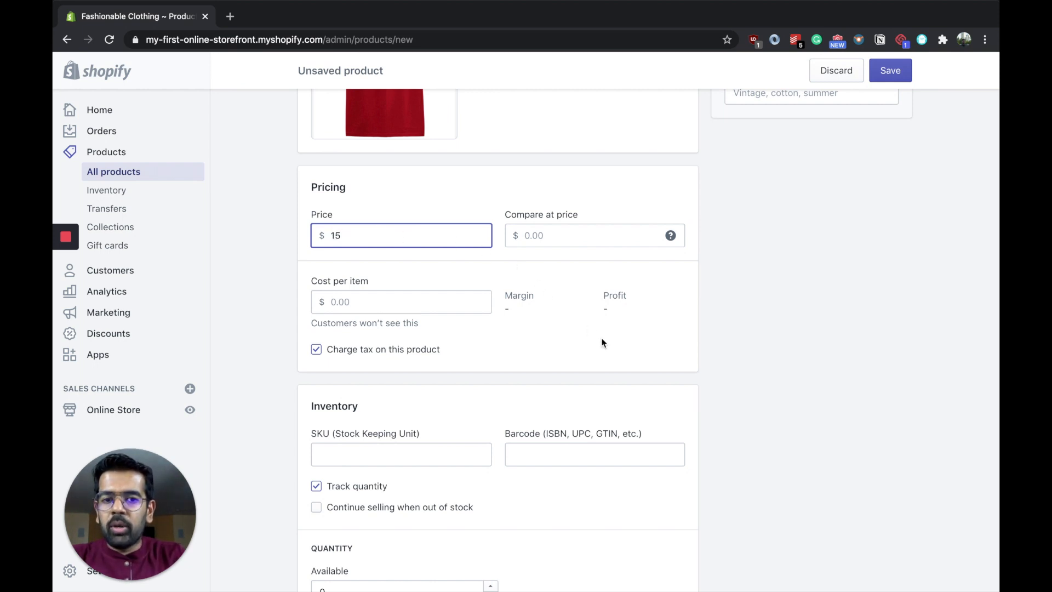
pyautogui.click(580, 236)
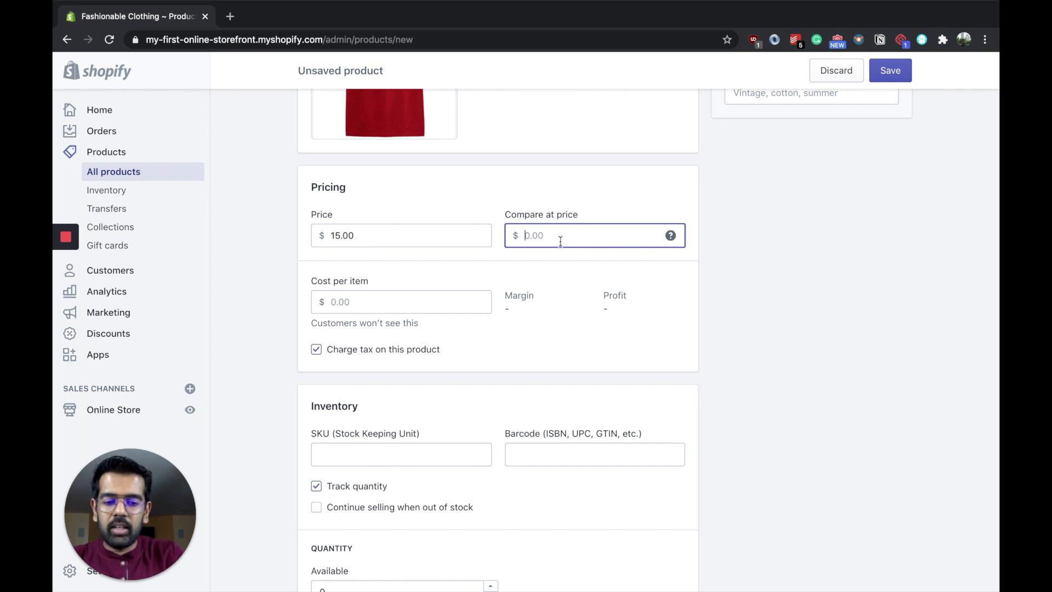
pyautogui.write('20')
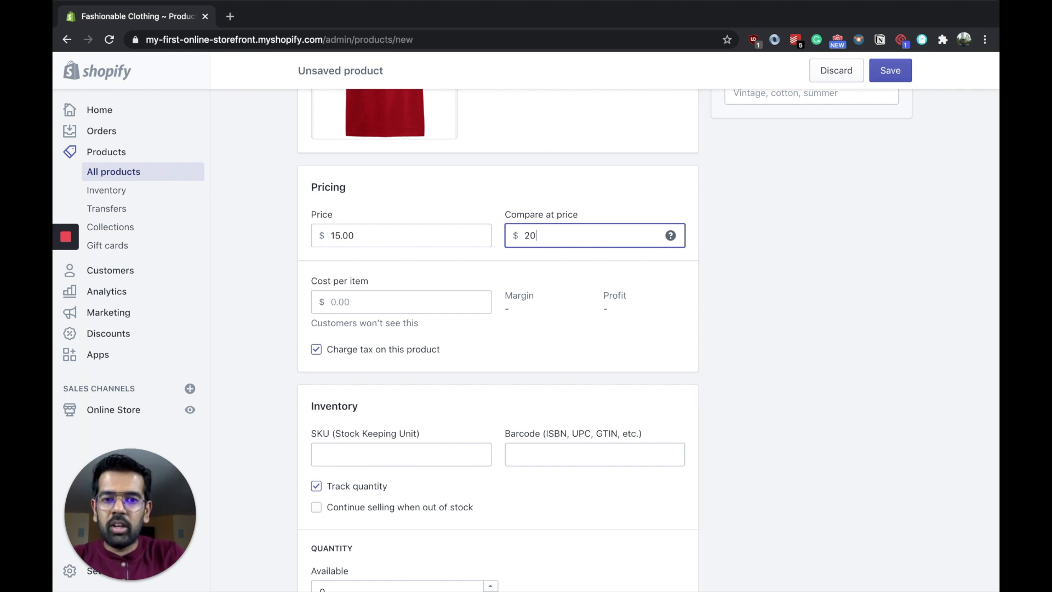
pyautogui.click(715, 255)
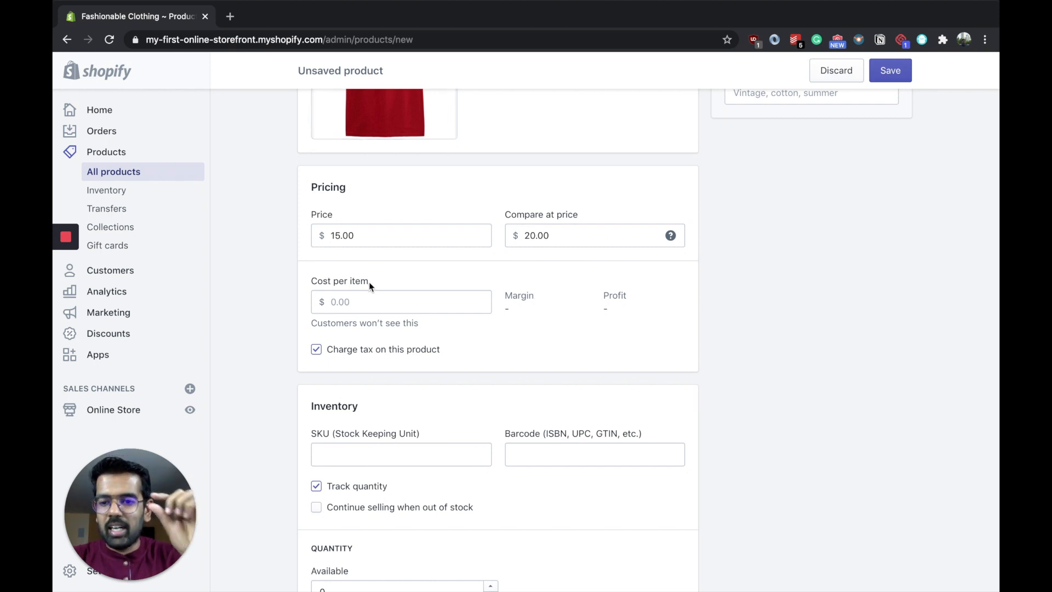
pyautogui.click(394, 305)
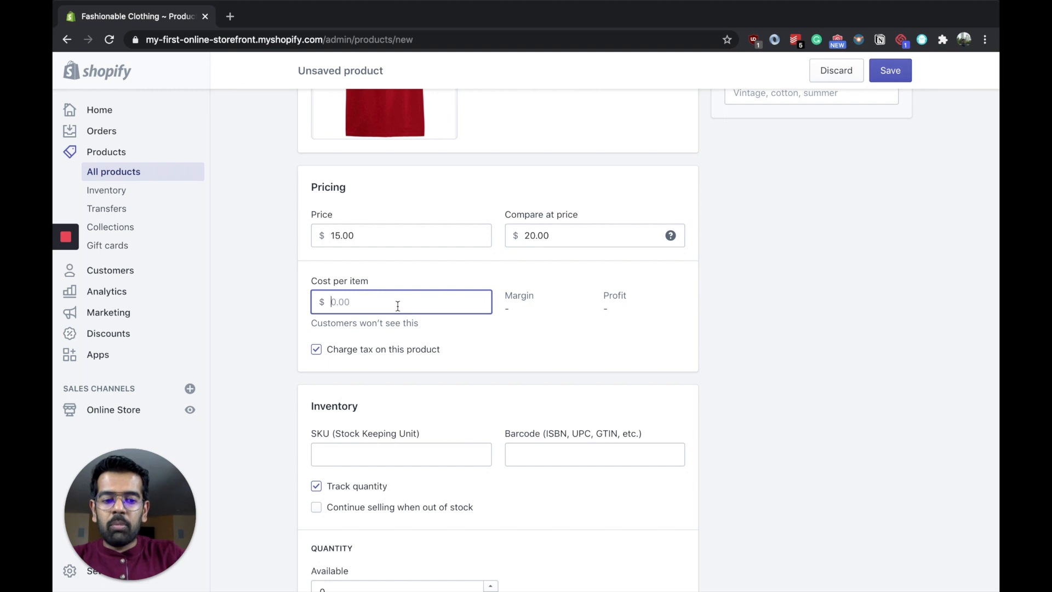
pyautogui.write('10')
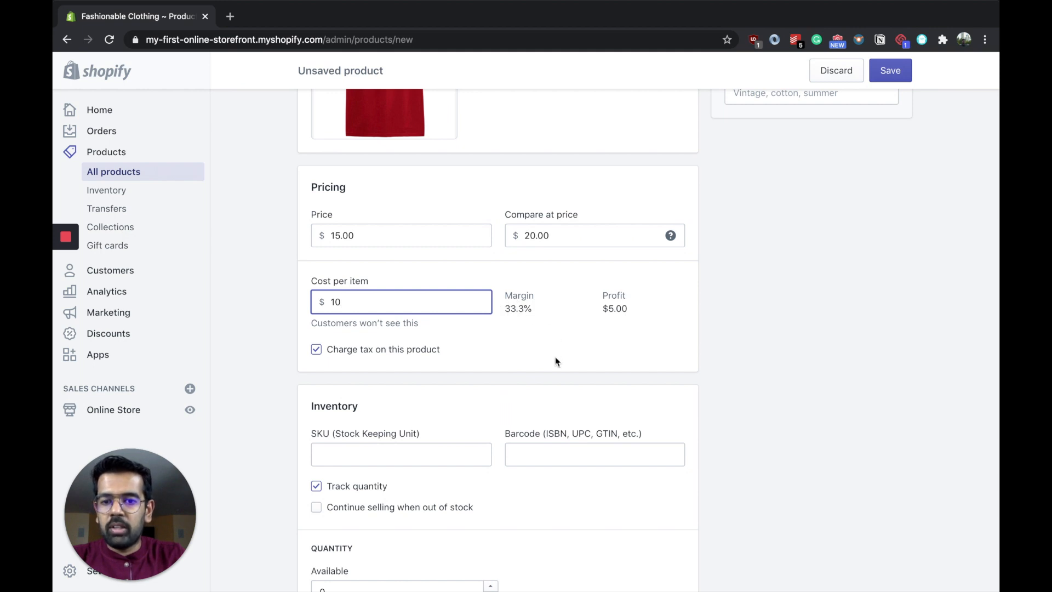
# Step: Set the product's shipping weight to 1 lb
pyautogui.scroll(-3, 556, 357)
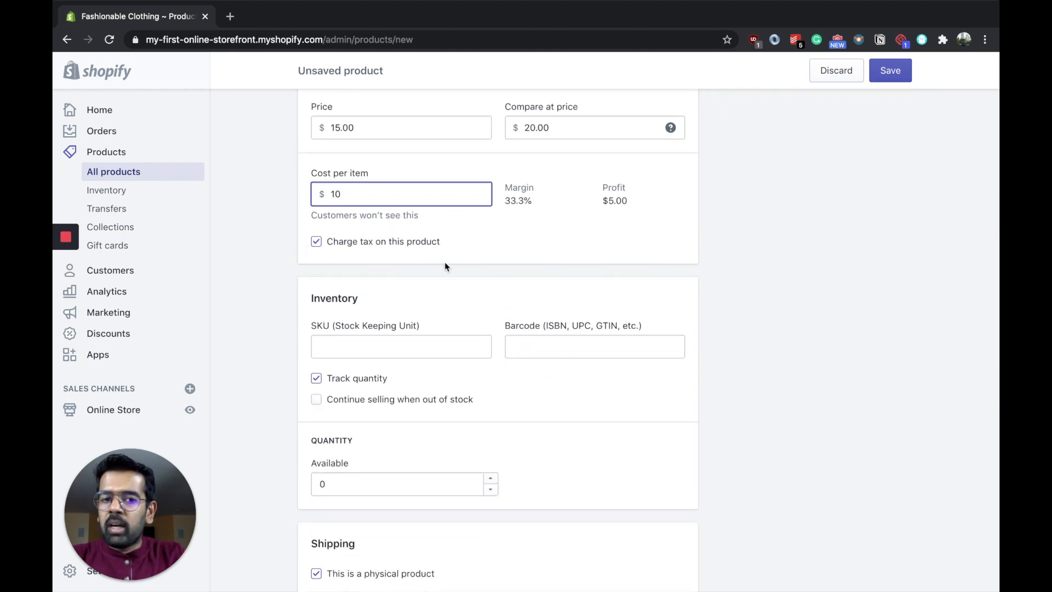
pyautogui.scroll(-3, 445, 267)
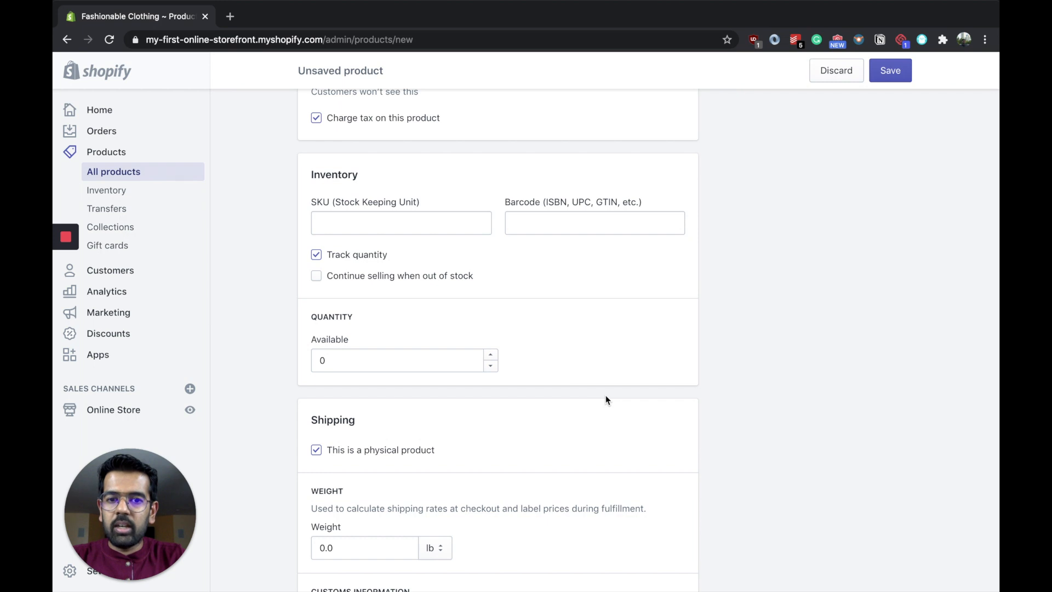
pyautogui.scroll(-5, 606, 396)
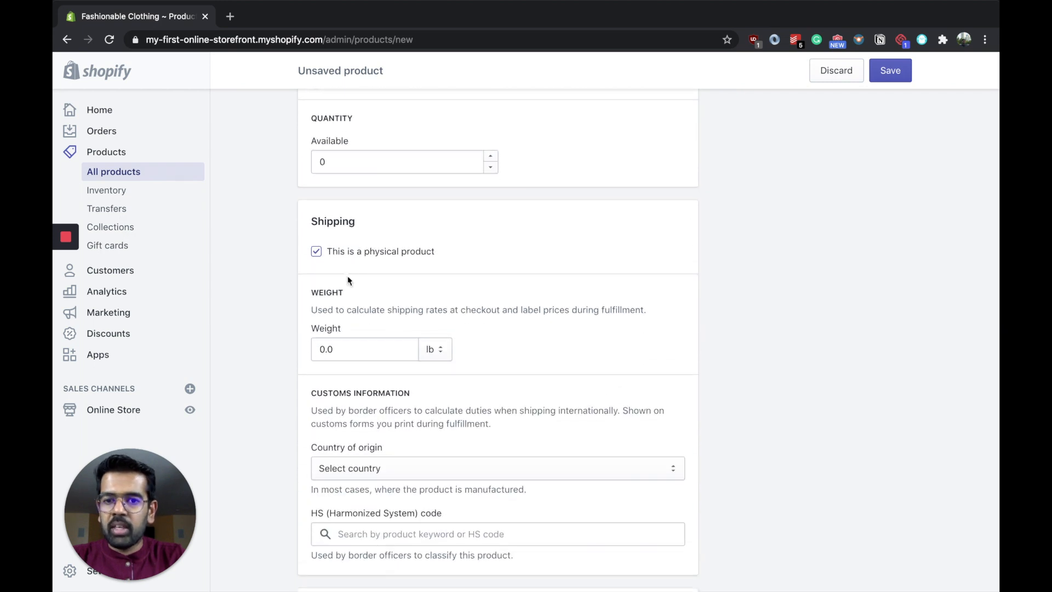
pyautogui.click(378, 350)
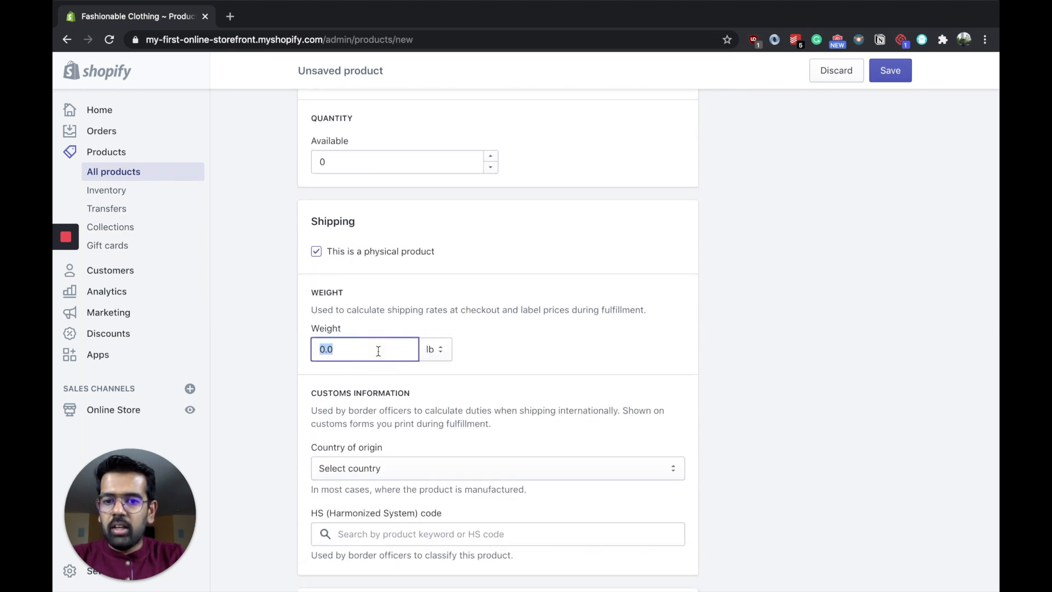
pyautogui.write('1')
pyautogui.scroll(-4, 549, 360)
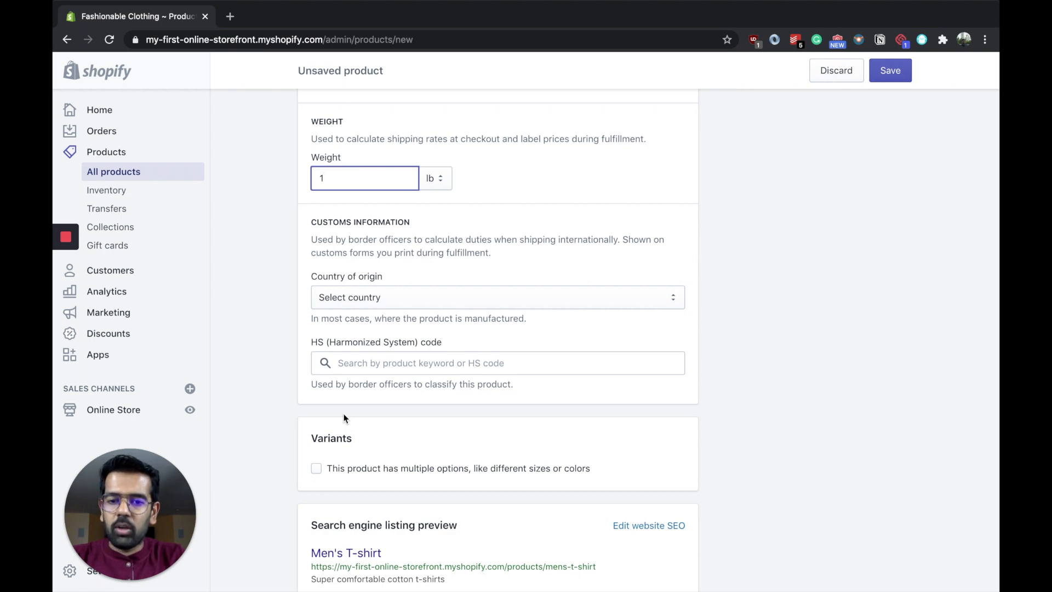
# Step: Enable multiple options for the product and add a Color option with the values Red and Yellow
pyautogui.scroll(-2, 344, 418)
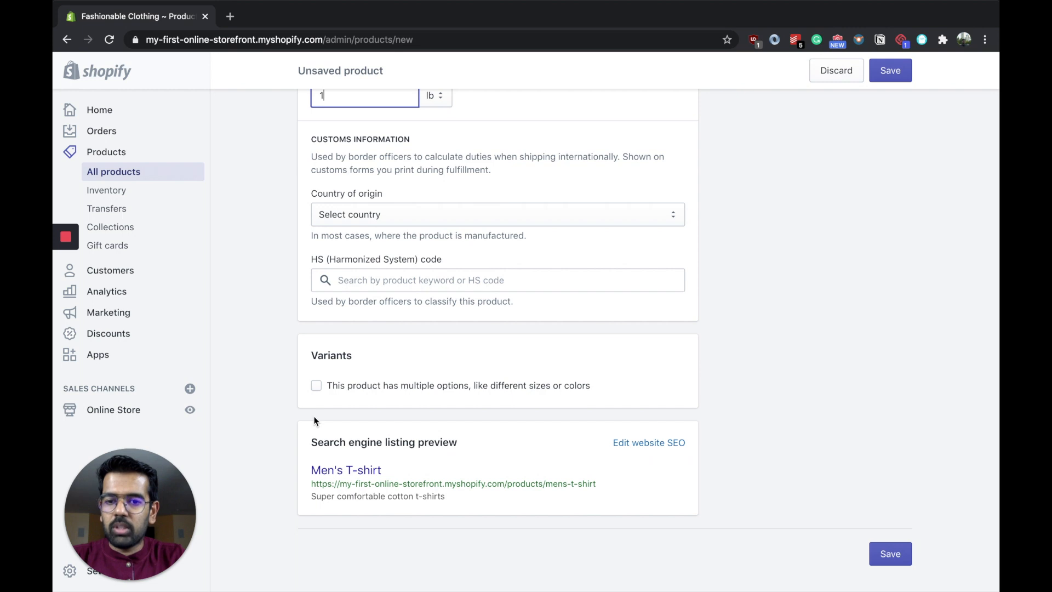
pyautogui.click(316, 386)
pyautogui.scroll(-1, 418, 437)
pyautogui.scroll(-2, 418, 437)
pyautogui.click(383, 368)
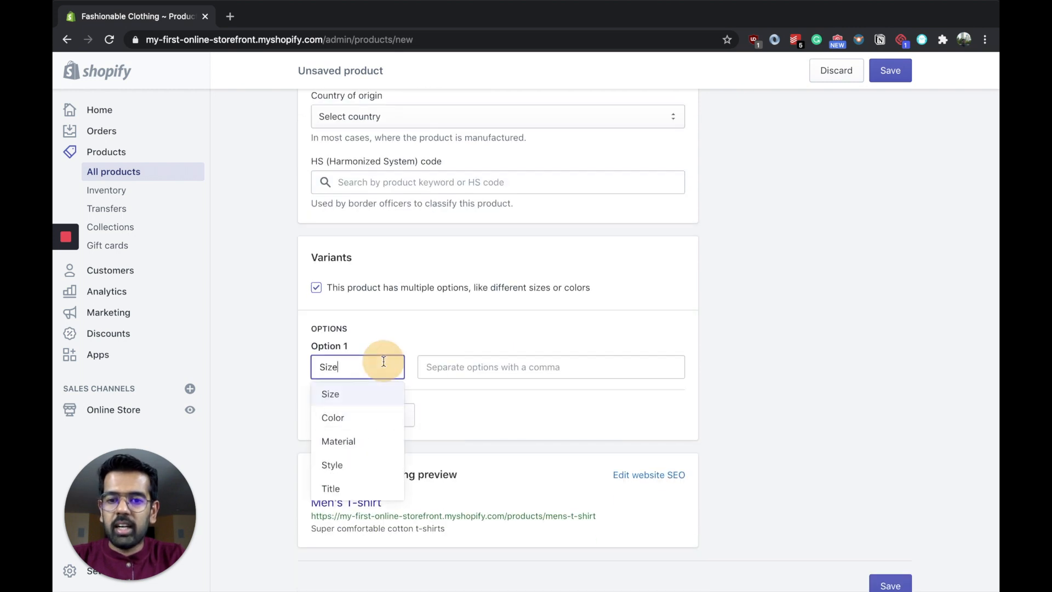
pyautogui.click(369, 420)
pyautogui.click(517, 371)
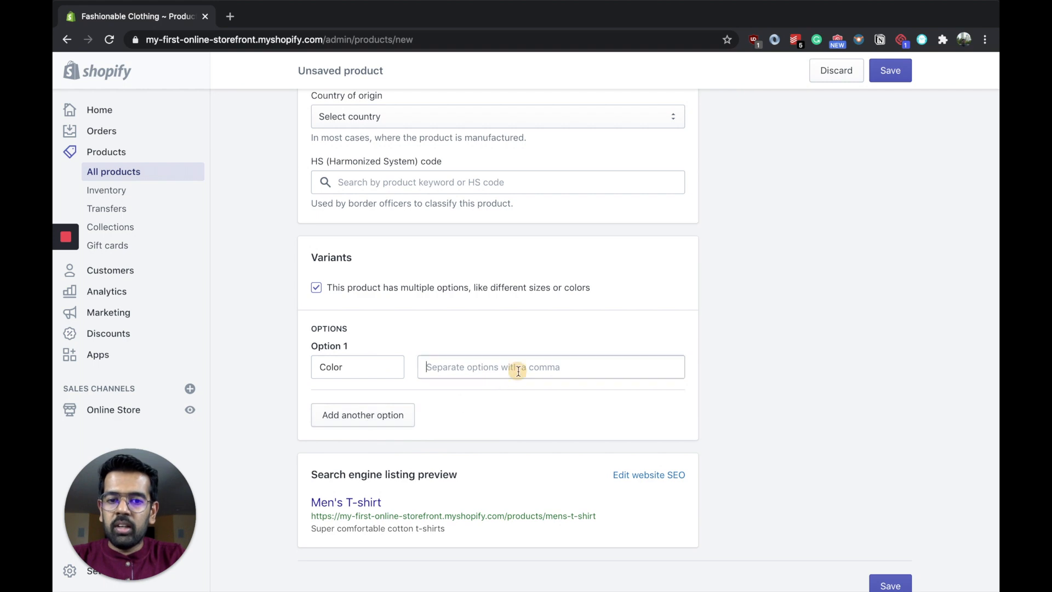
pyautogui.write('Red')
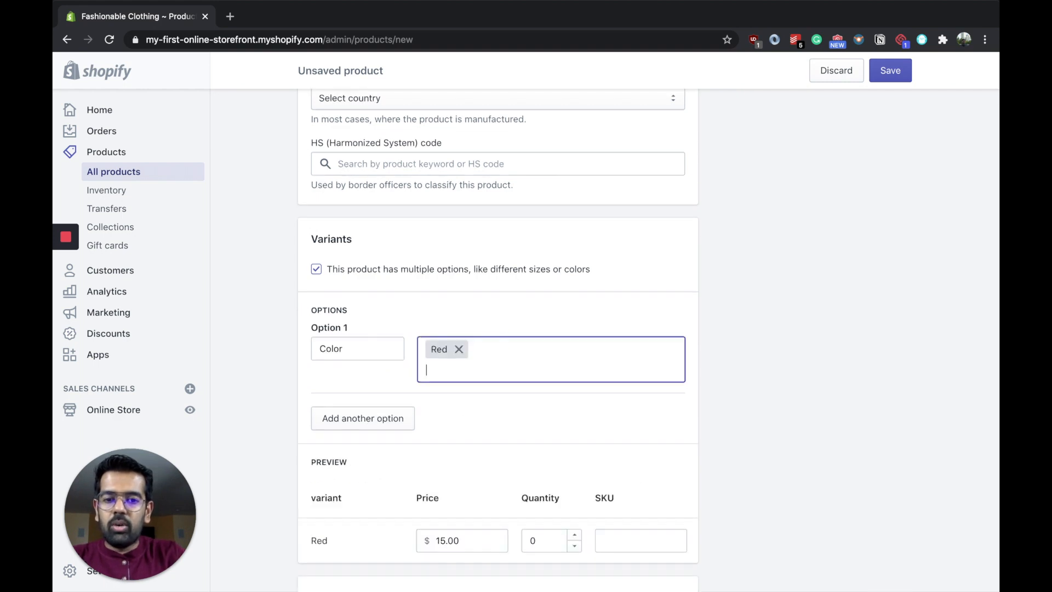
pyautogui.write(',Yellow,')
# Step: Set the quantity of both the Red and the Yellow variant to 100
pyautogui.scroll(-3, 507, 438)
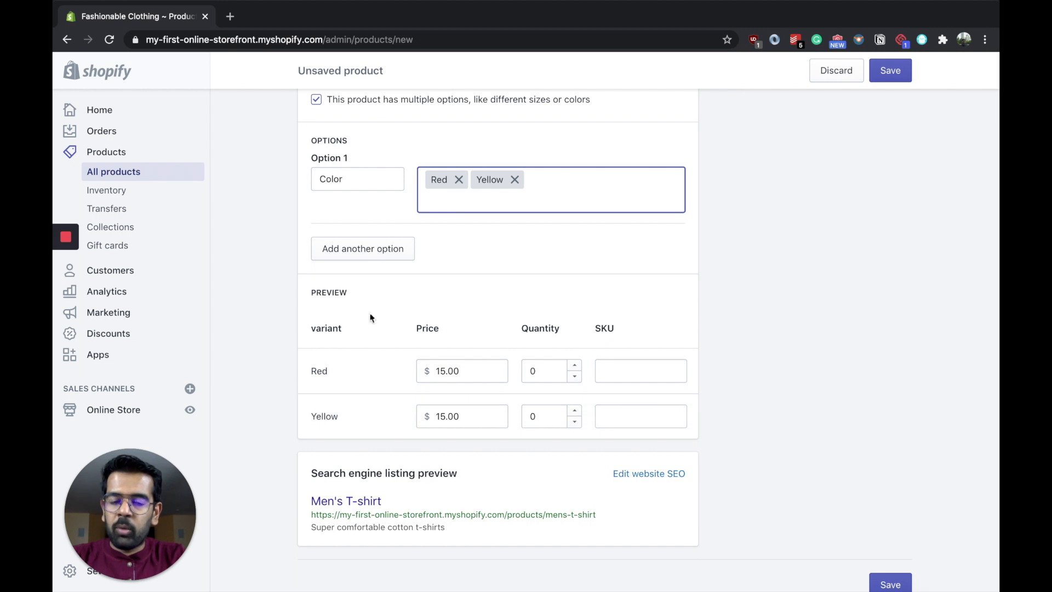
pyautogui.click(552, 370)
pyautogui.write('100')
pyautogui.click(546, 417)
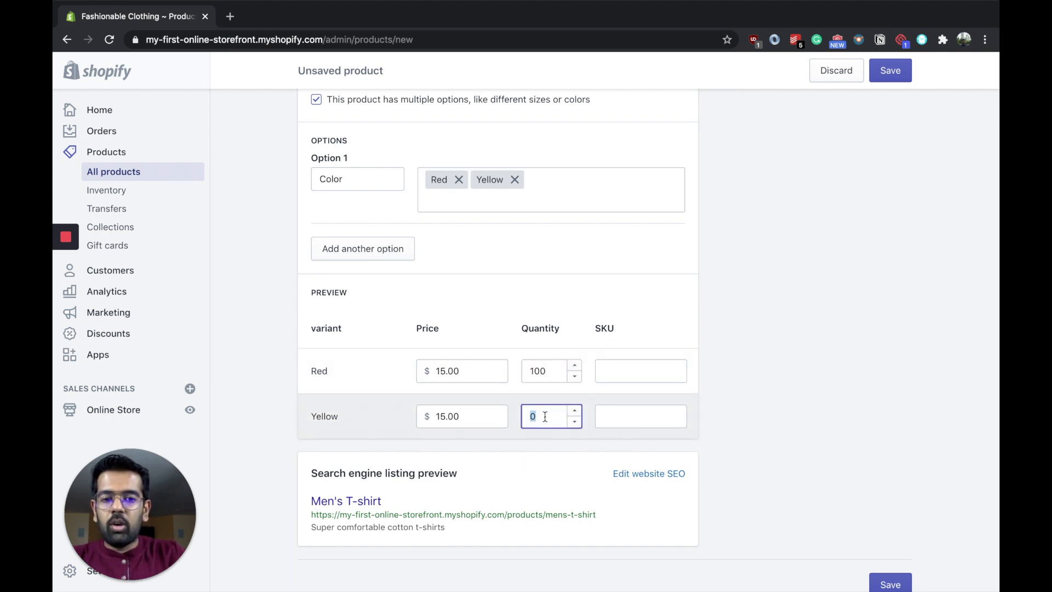
pyautogui.write('0100')
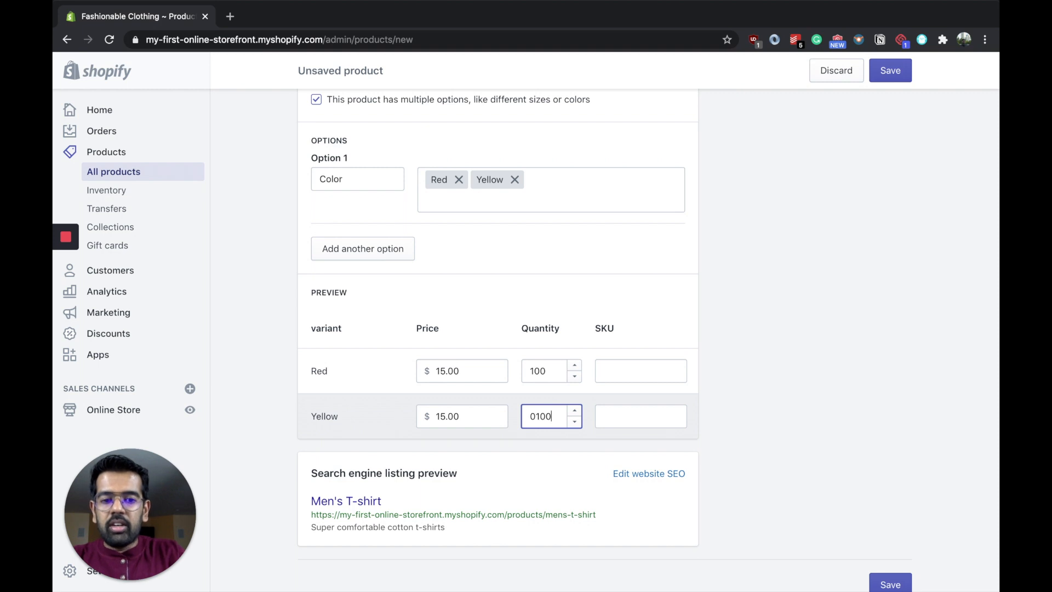
pyautogui.press('BackSpace')
# Step: Give the Red variant the SKU t-shirt-red and the Yellow variant the SKU t-shirt-yellow
pyautogui.scroll(-1, 621, 405)
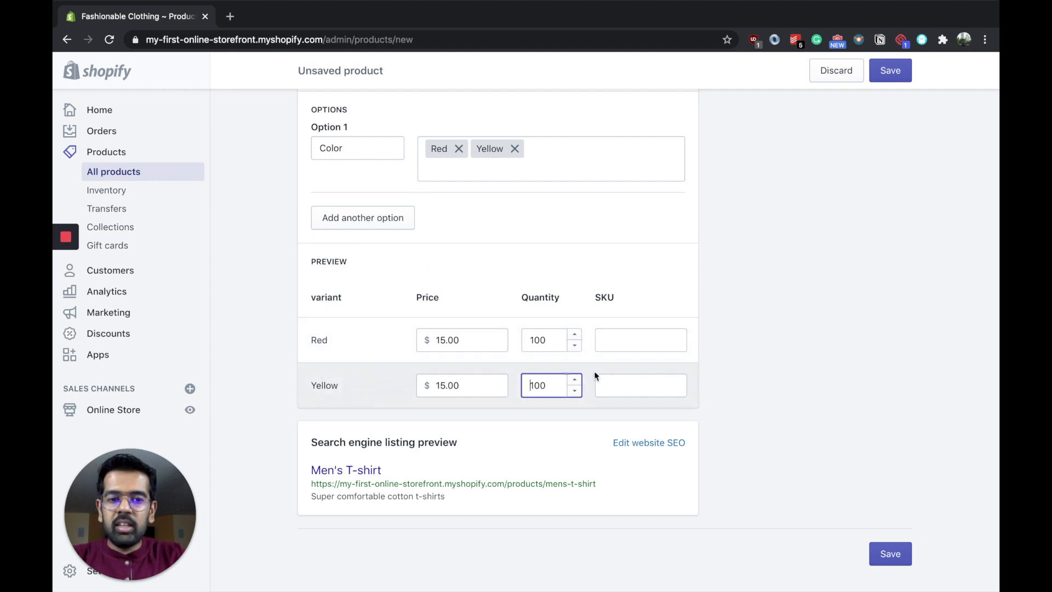
pyautogui.click(646, 342)
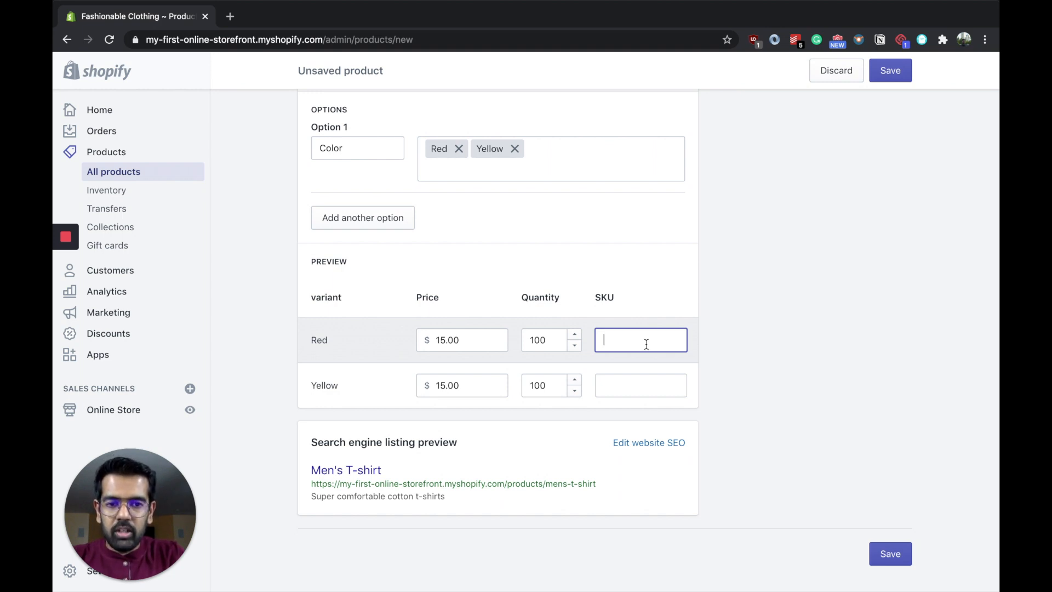
pyautogui.write('t-shirt-re')
pyautogui.click(653, 382)
pyautogui.write('t-shirt-yellow')
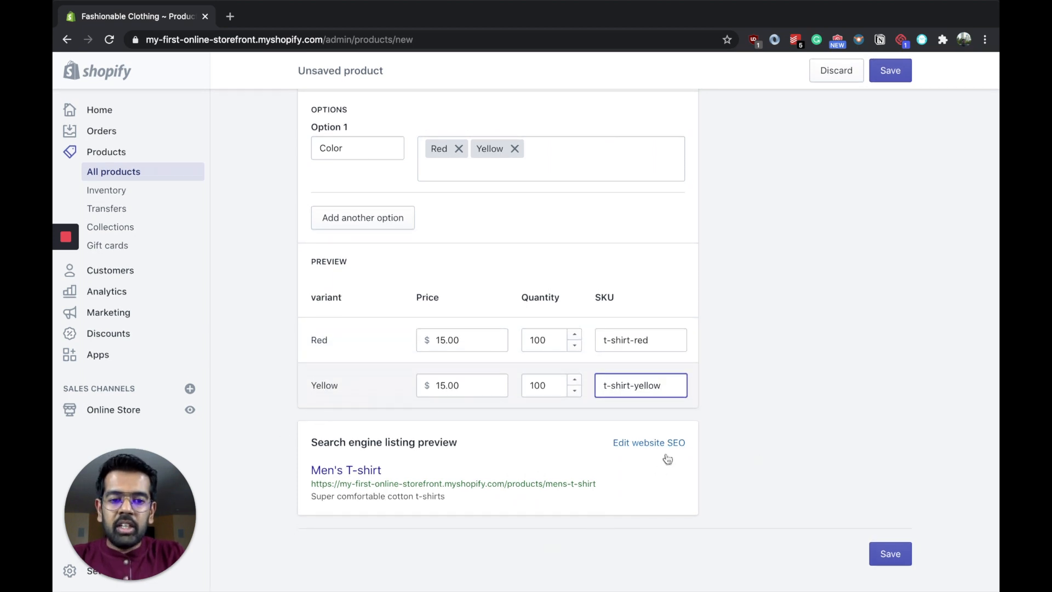
# Step: Open the website SEO fields of the search engine listing and save the Men's T-shirt product
pyautogui.click(658, 443)
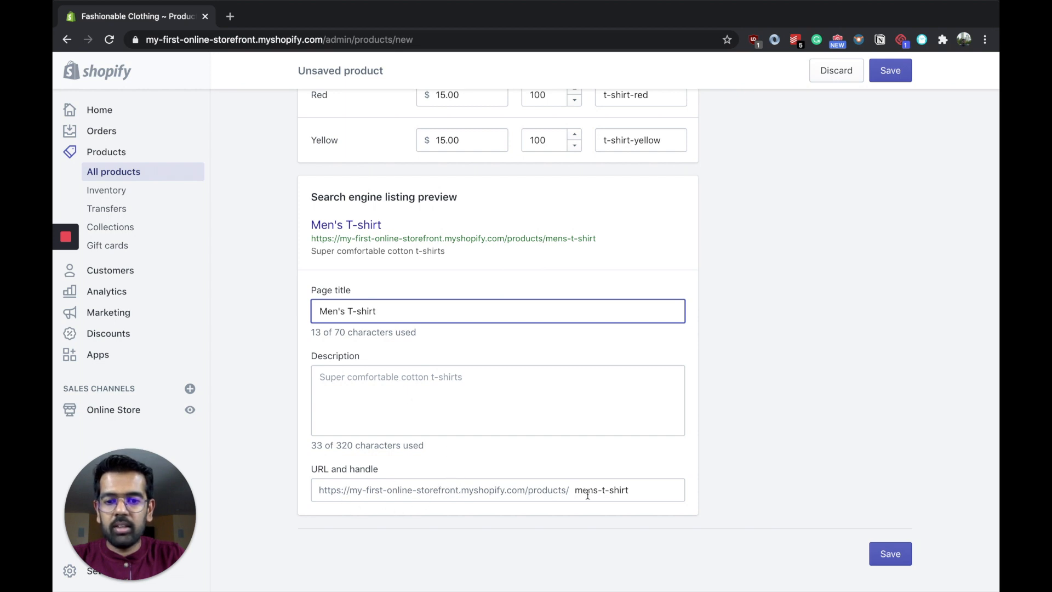
pyautogui.click(894, 72)
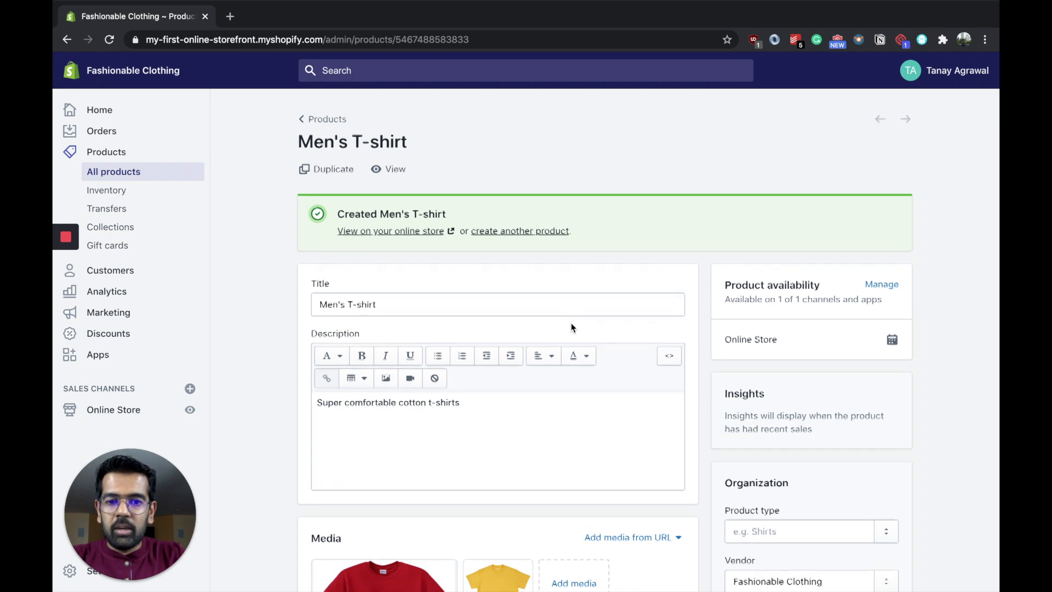
pyautogui.scroll(-8, 571, 327)
pyautogui.scroll(-3, 571, 328)
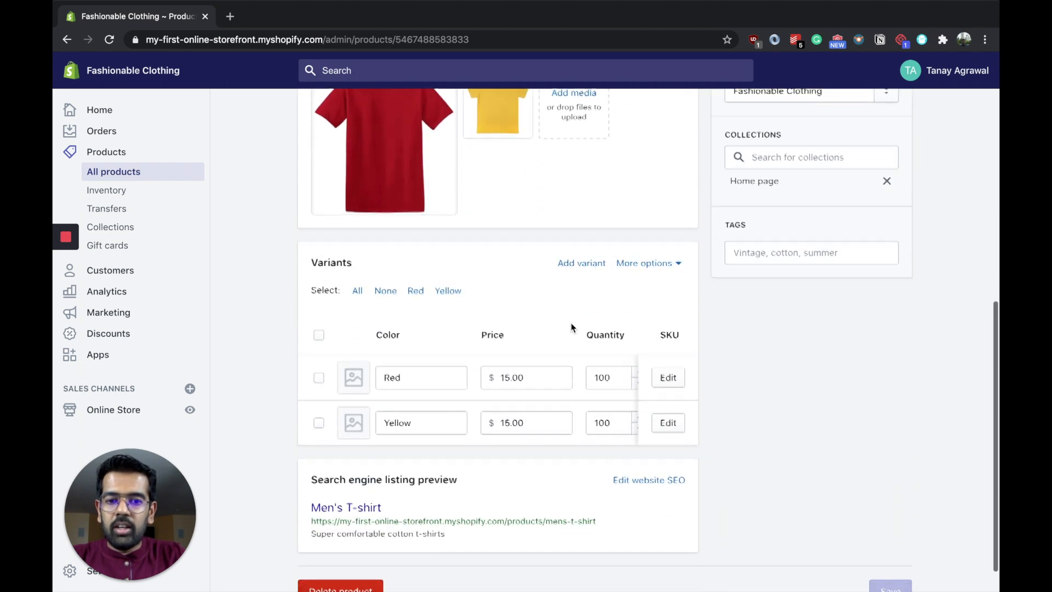
pyautogui.scroll(10, 572, 327)
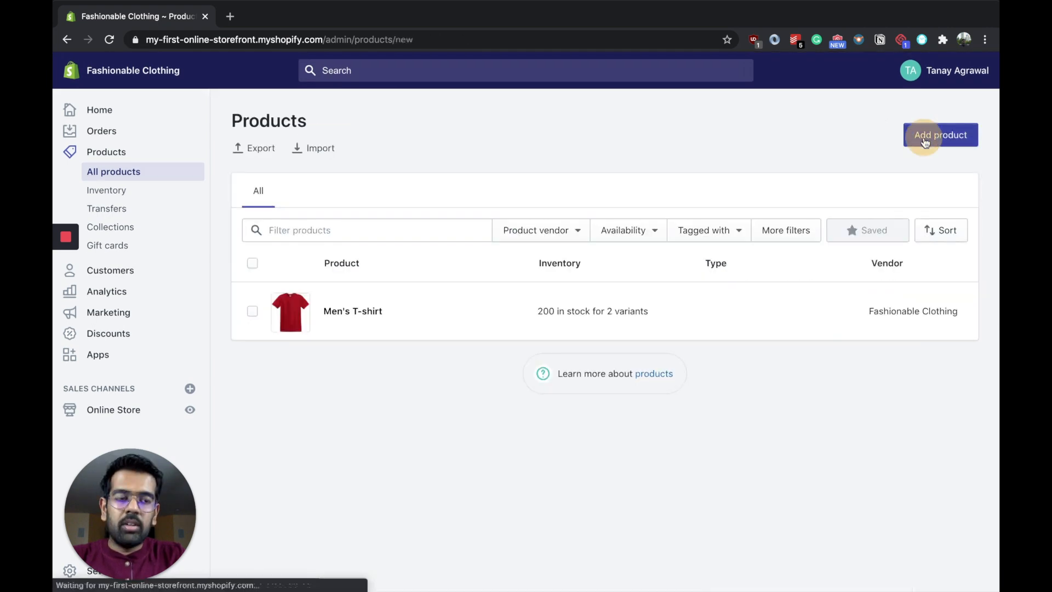
# Step: Add a new product titled "Men's Jeans" with the description "Lightweight stretchable jeans"
pyautogui.click(924, 135)
pyautogui.write('Me')
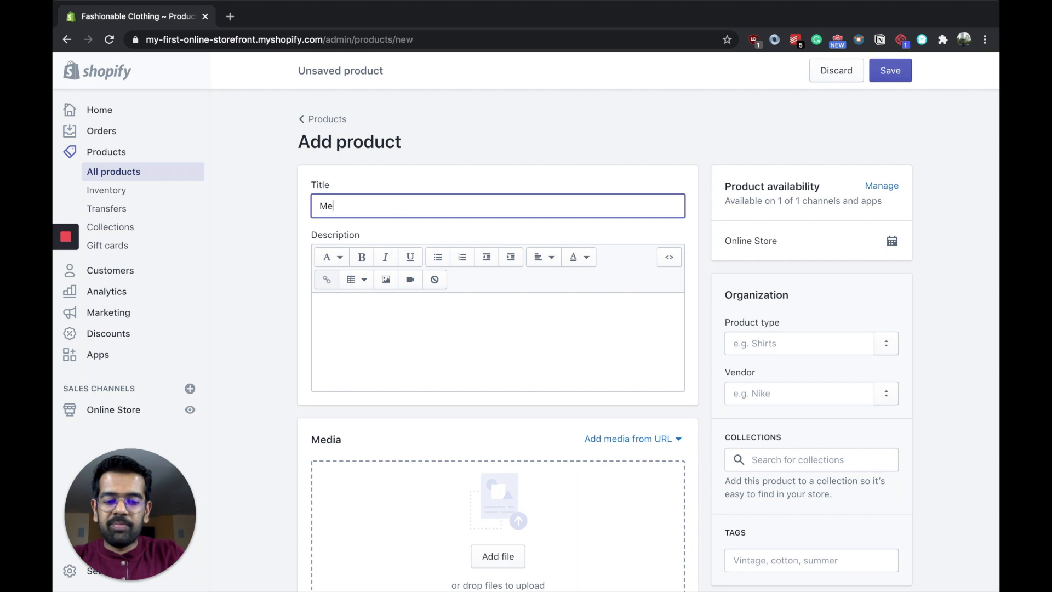
pyautogui.write("n's J")
pyautogui.write('eans')
pyautogui.scroll(-1, 394, 308)
pyautogui.click(393, 307)
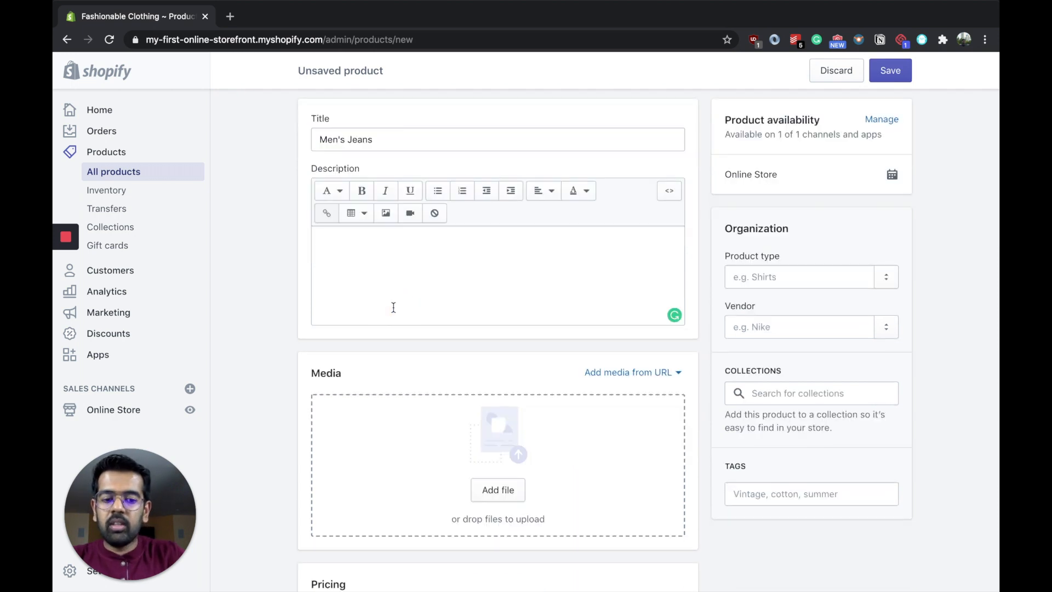
pyautogui.write('Light weight Jeans')
# Step: Upload the black jeans image as the product's media
pyautogui.scroll(-2, 451, 471)
pyautogui.click(496, 404)
pyautogui.keyDown('shift'); pyautogui.click(396, 62); pyautogui.keyUp('shift')
pyautogui.click(757, 402)
# Step: Set the jeans' price to $25 and the compare-at price to $20
pyautogui.scroll(-5, 477, 304)
pyautogui.click(420, 235)
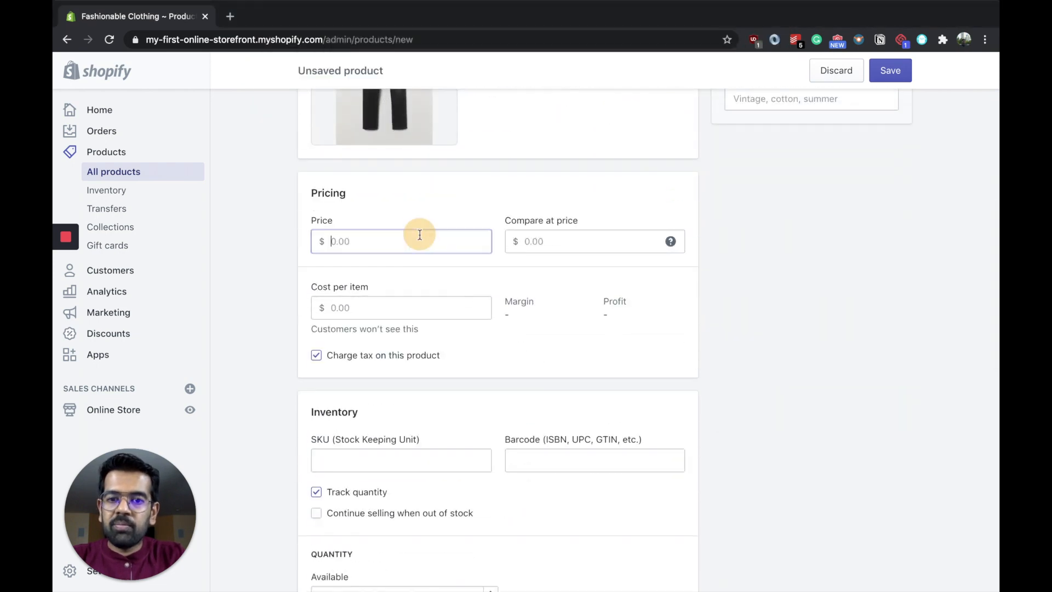
pyautogui.write('25')
pyautogui.press('Tab')
pyautogui.write('2')
pyautogui.click(437, 311)
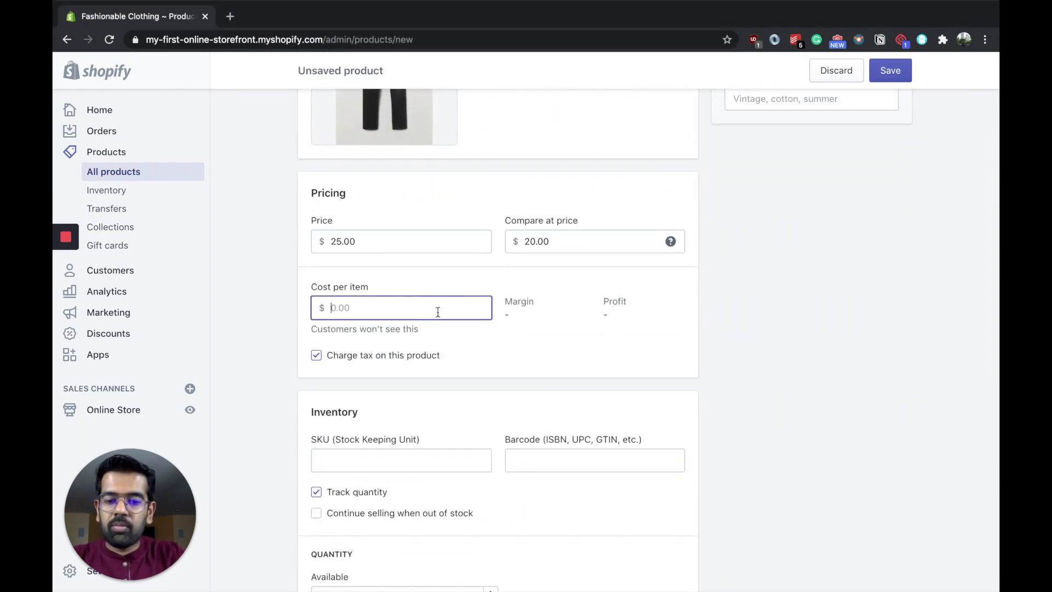
# Step: Enable multiple options for the jeans and add a Color option with the values Blue and Black
pyautogui.click(367, 400)
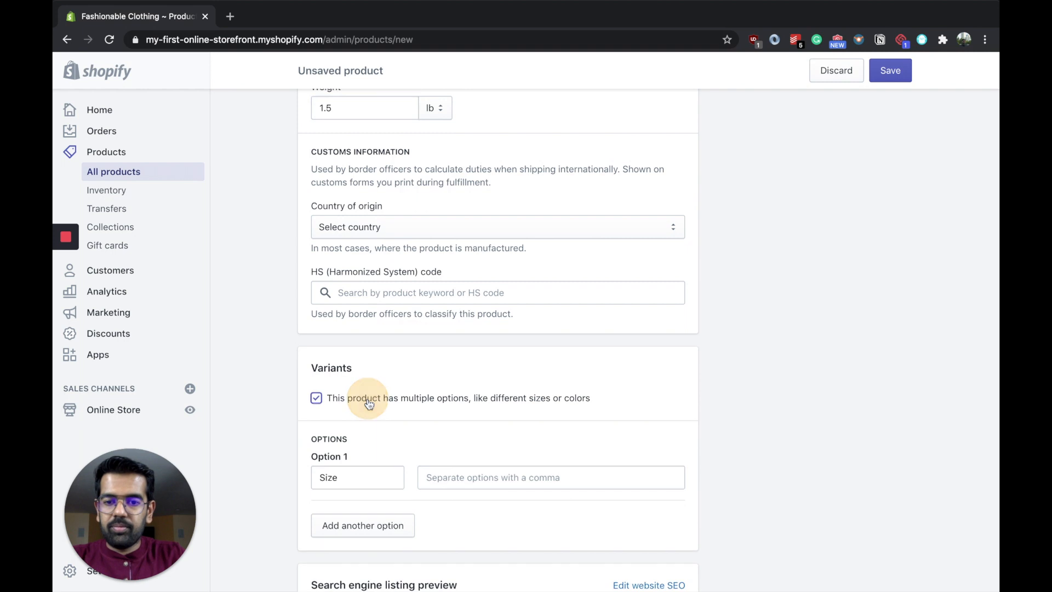
pyautogui.scroll(-2, 365, 404)
pyautogui.click(358, 396)
pyautogui.click(372, 445)
pyautogui.click(482, 393)
pyautogui.write('Blue')
pyautogui.press(',')
pyautogui.write('Black')
pyautogui.press(',')
# Step: Set the quantity of the Blue variant to 10 and of the Black variant to 20
pyautogui.scroll(-4, 548, 346)
pyautogui.click(547, 345)
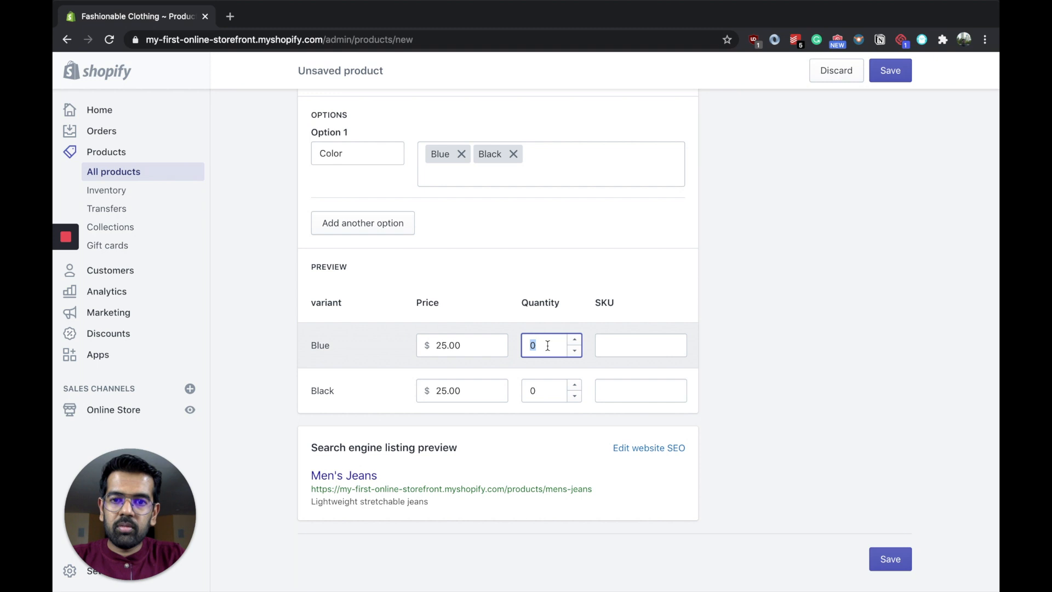
pyautogui.write('10')
pyautogui.click(545, 390)
pyautogui.write('20')
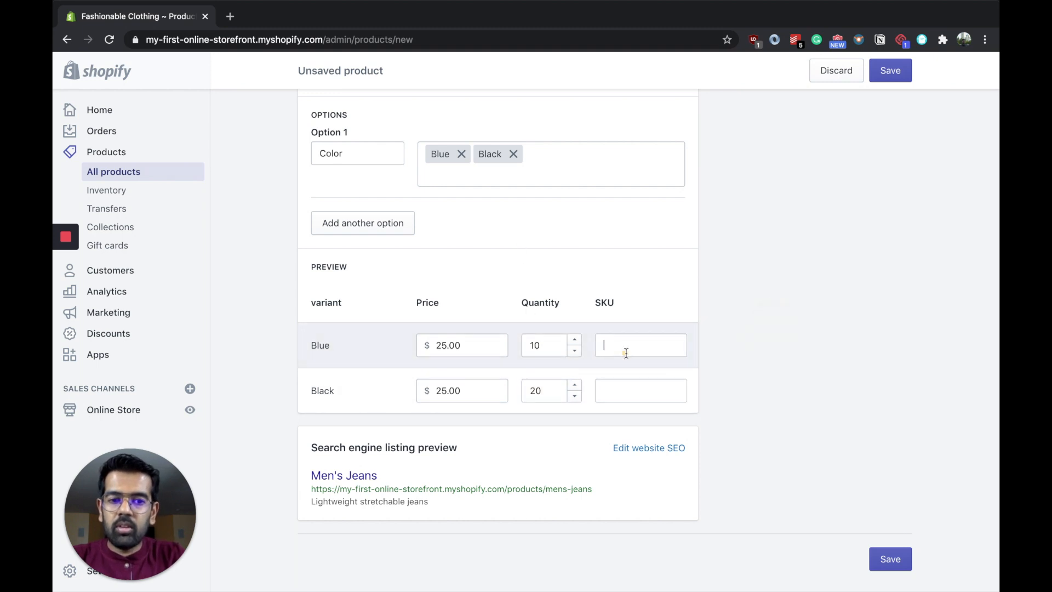
# Step: Give the Blue variant the SKU jeans-blue and the Black variant the SKU jeans-black
pyautogui.click(627, 353)
pyautogui.write('jeans-blue')
pyautogui.click(636, 390)
pyautogui.write('jeans-black')
pyautogui.click(424, 258)
# Step: Add a second option, Size, with the values S, M and L
pyautogui.scroll(1, 424, 257)
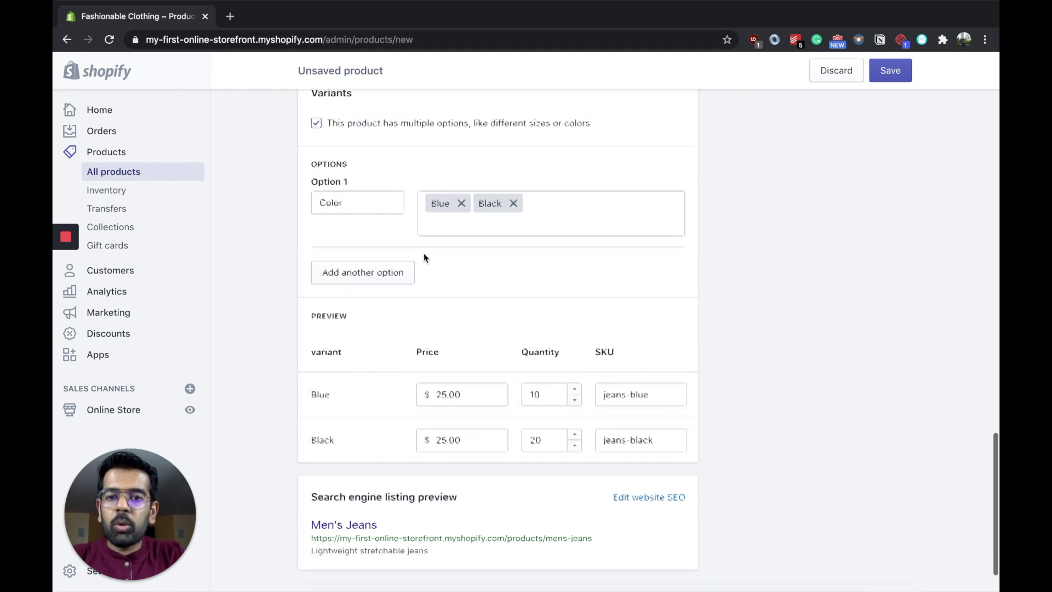
pyautogui.click(385, 274)
pyautogui.click(386, 294)
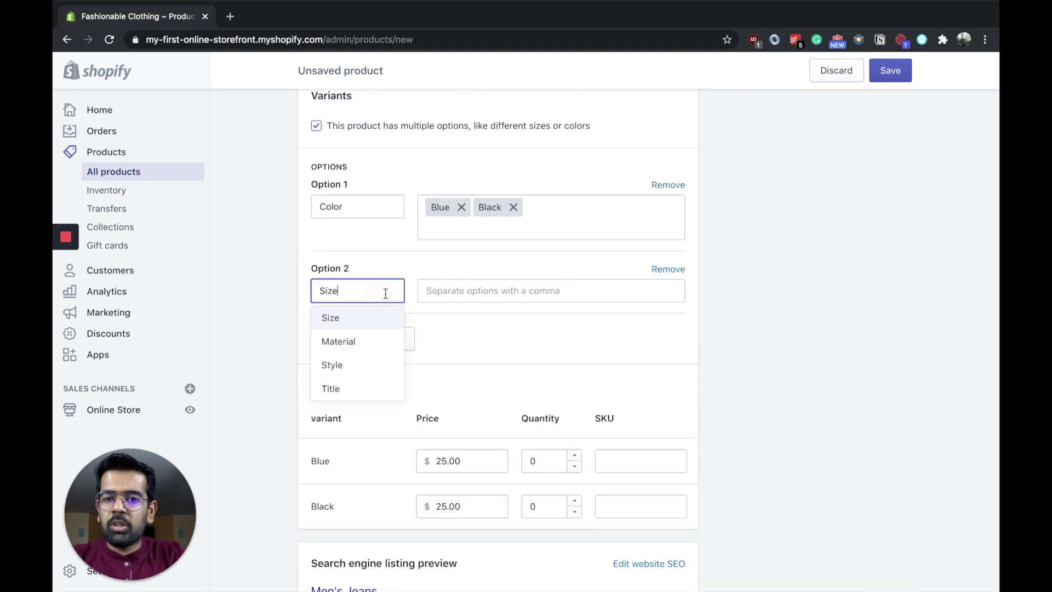
pyautogui.click(475, 299)
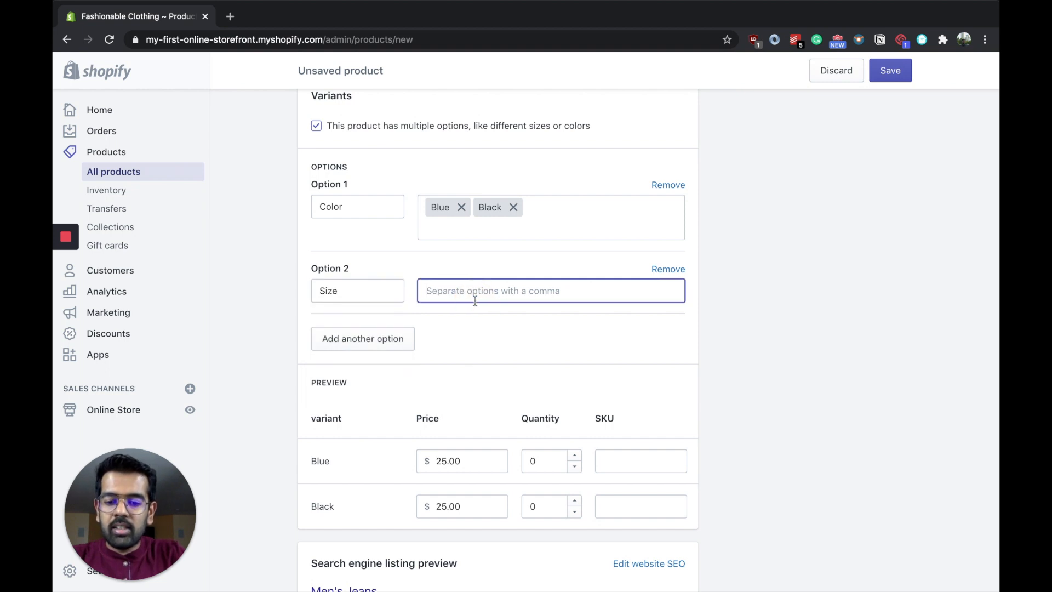
pyautogui.write('S,M,')
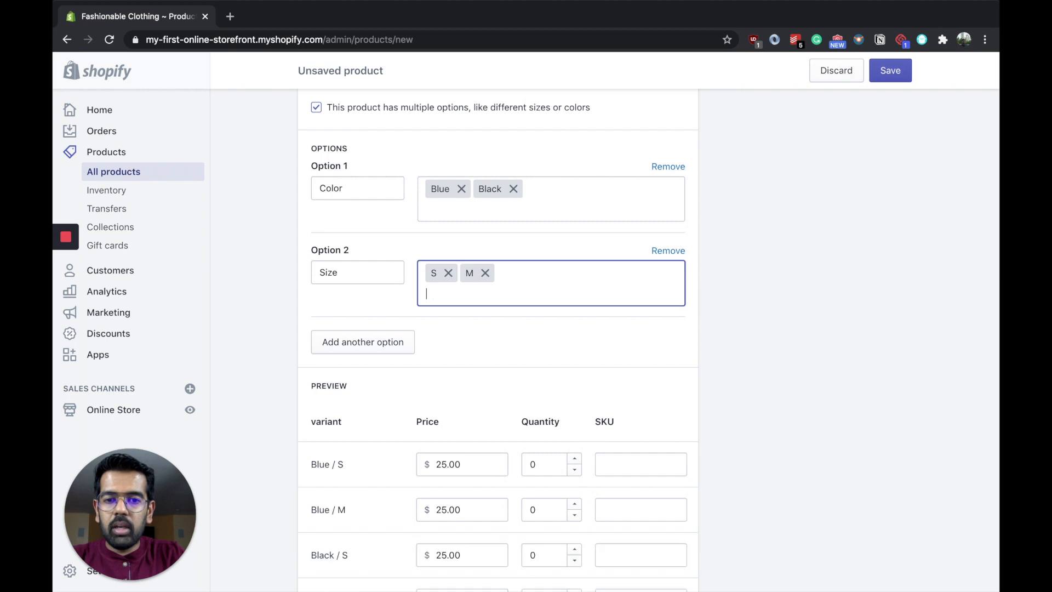
pyautogui.write('L,')
# Step: Assign the black jeans image to the Black M and Black L variants
pyautogui.scroll(-4, 595, 399)
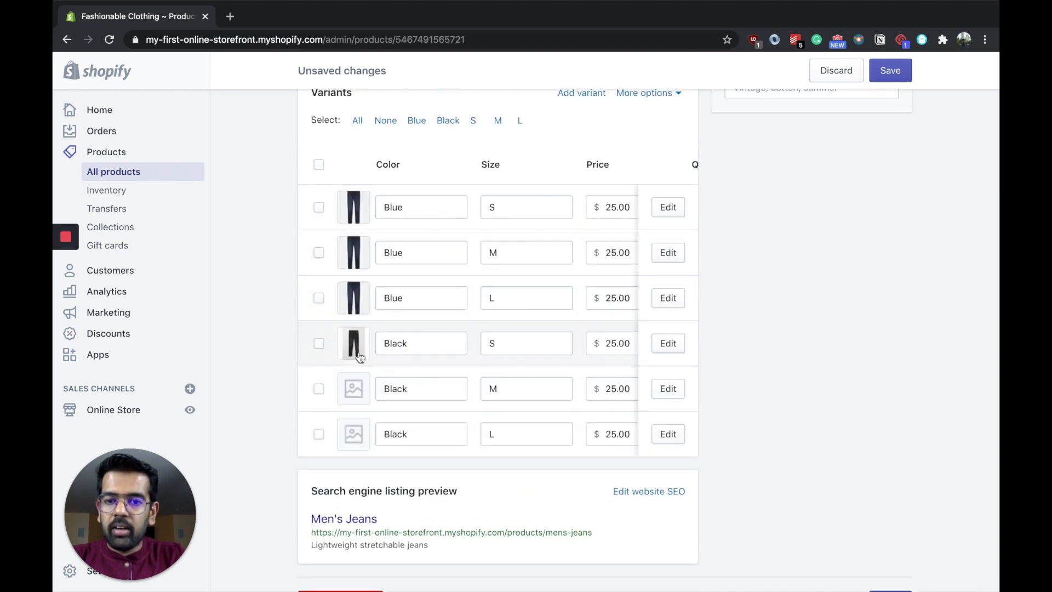
pyautogui.click(356, 389)
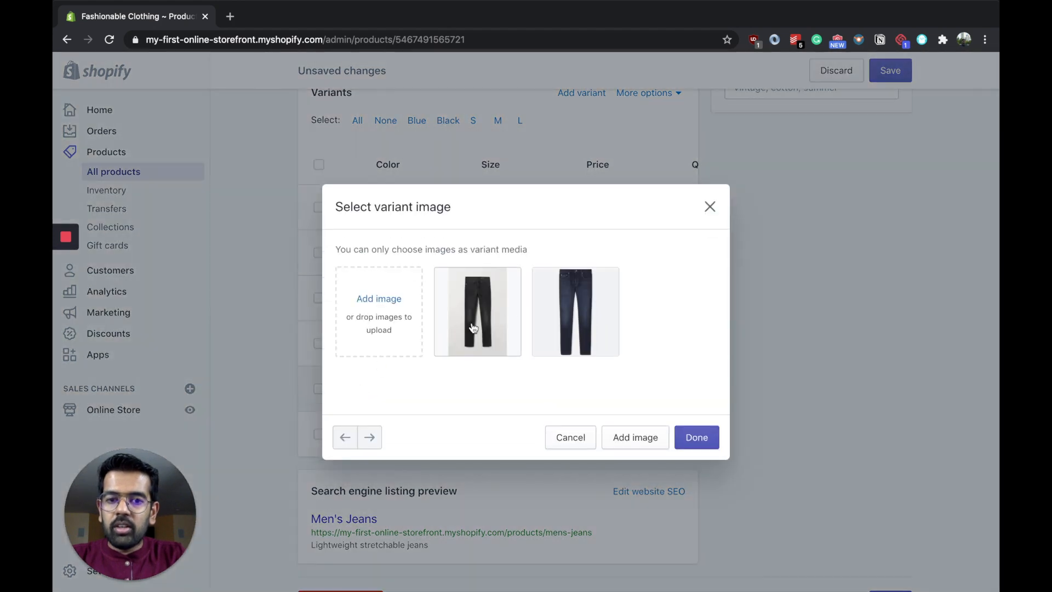
pyautogui.click(474, 328)
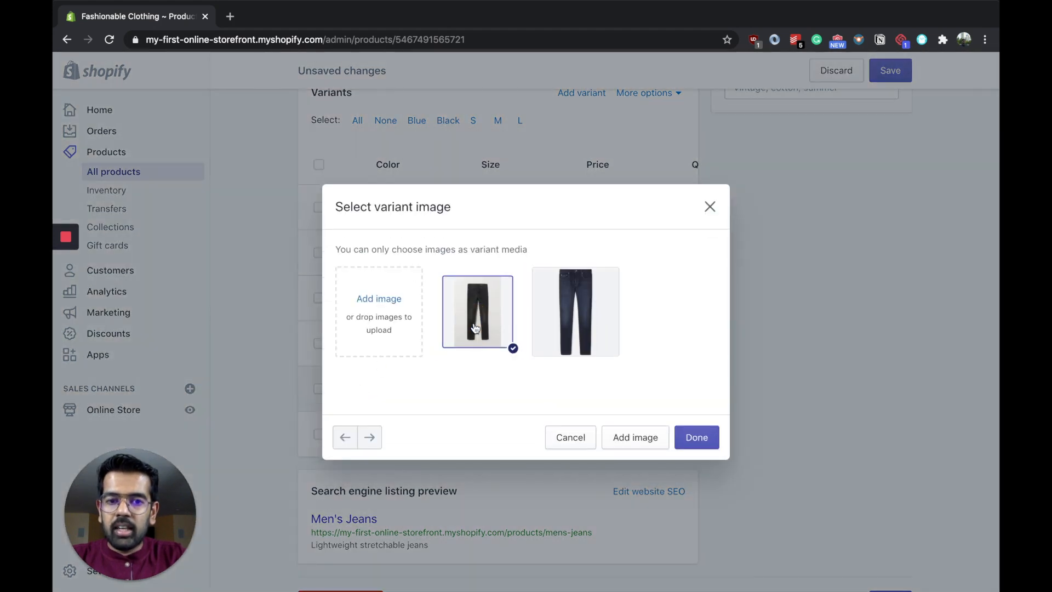
pyautogui.click(696, 437)
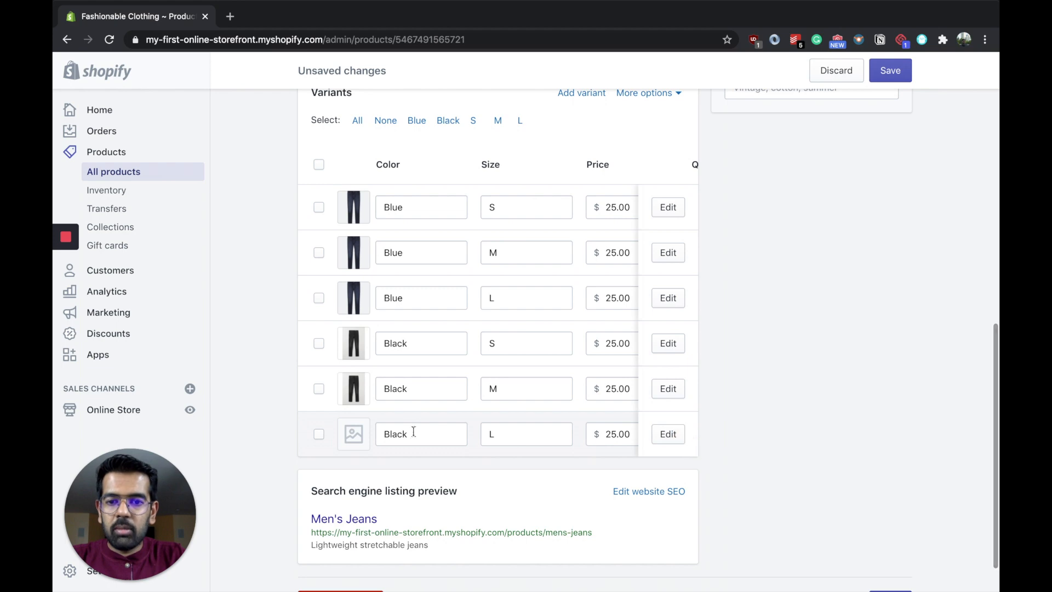
pyautogui.click(353, 434)
pyautogui.click(482, 322)
pyautogui.click(696, 437)
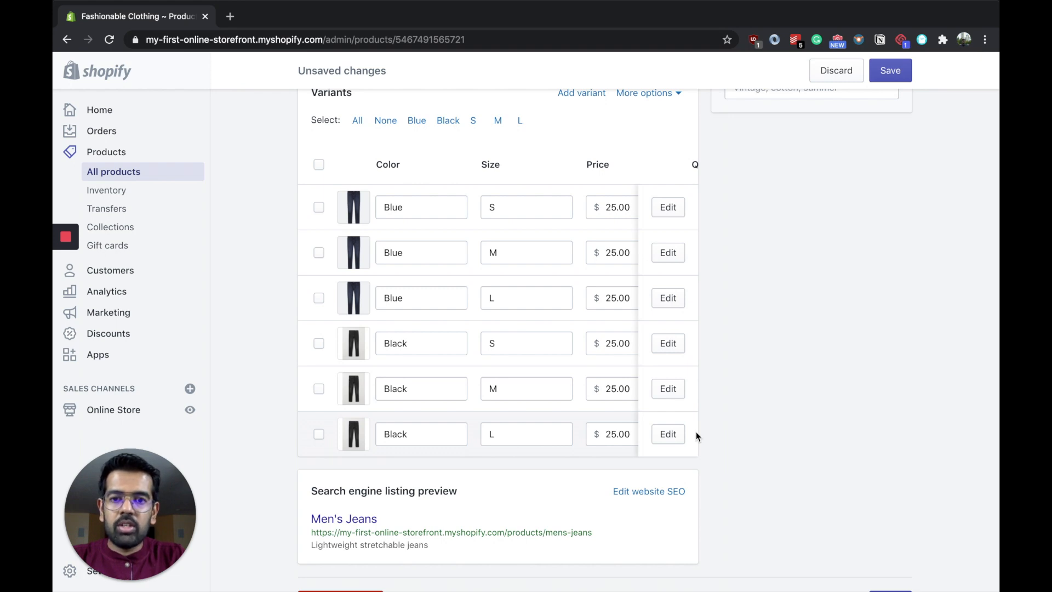
# Step: View the list of all products, the inventory of each variant and the inventory transfers page
pyautogui.scroll(2, 696, 433)
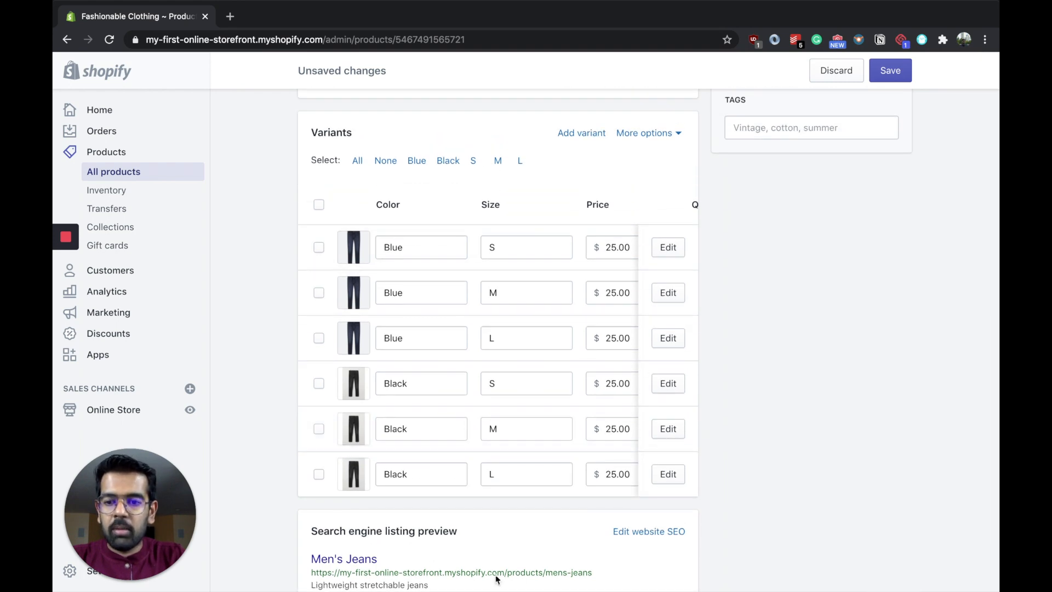
pyautogui.click(109, 173)
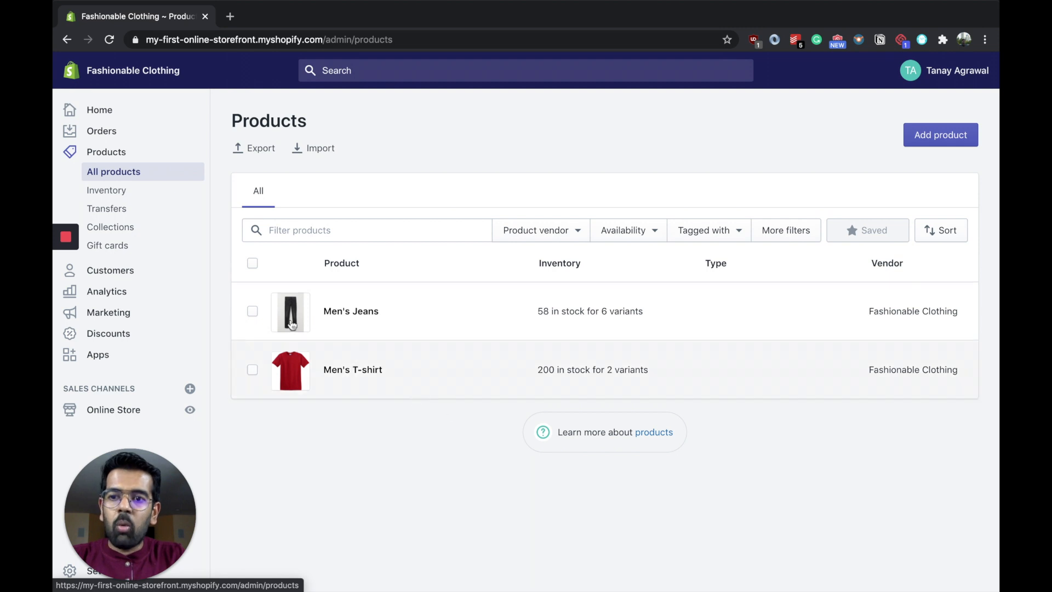
pyautogui.click(151, 201)
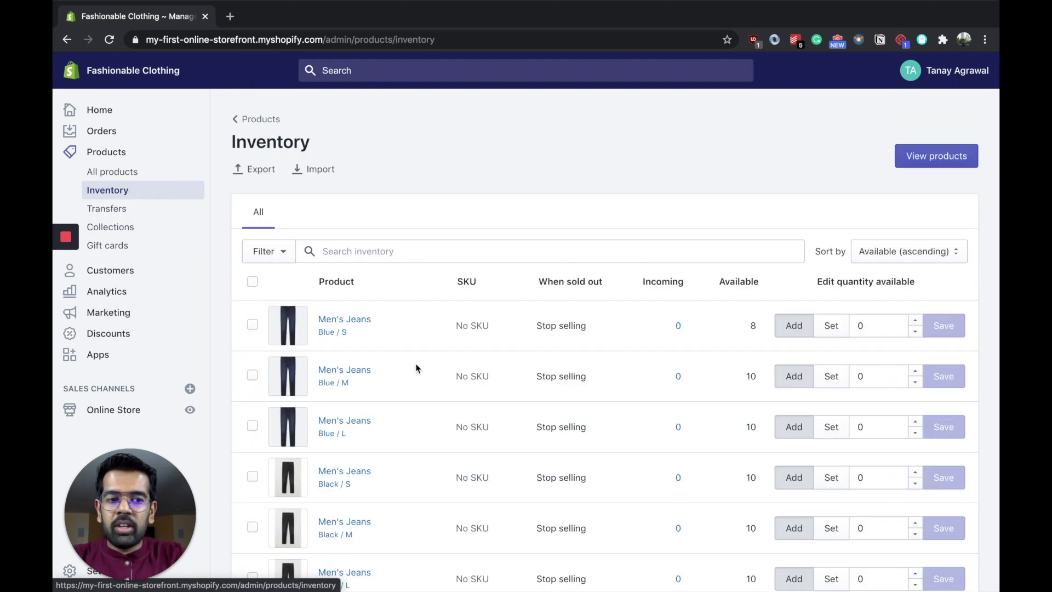
pyautogui.scroll(-2, 416, 367)
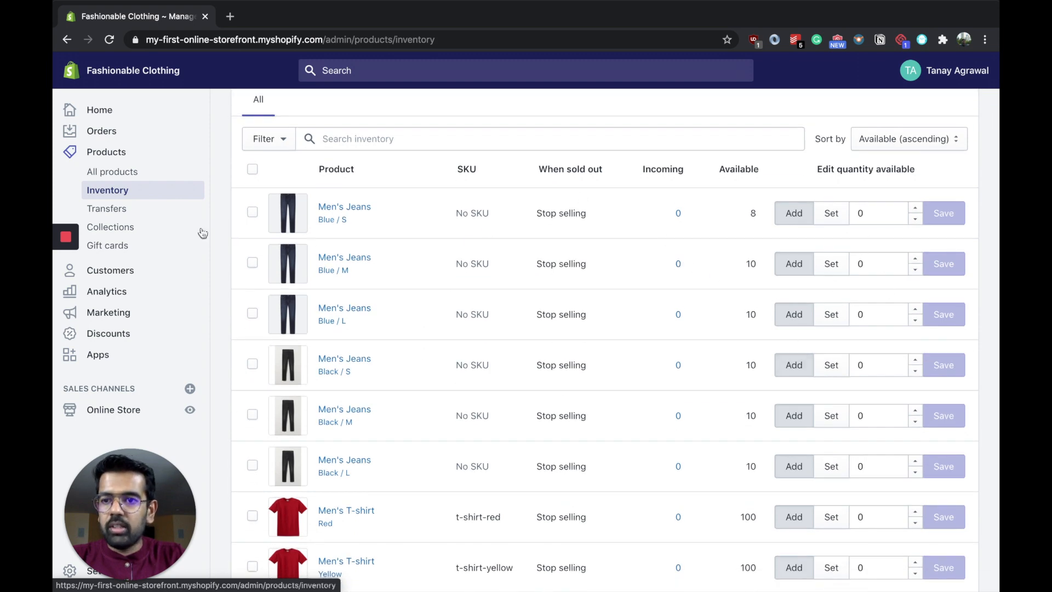
pyautogui.click(107, 209)
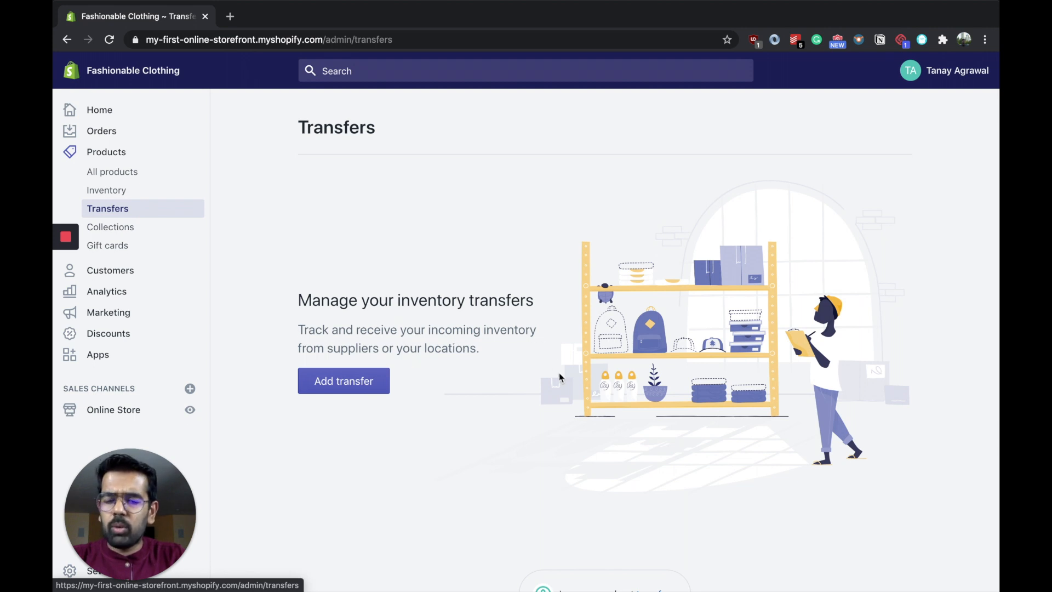
# Step: Start a new collection titled Men's Clothing
pyautogui.click(120, 228)
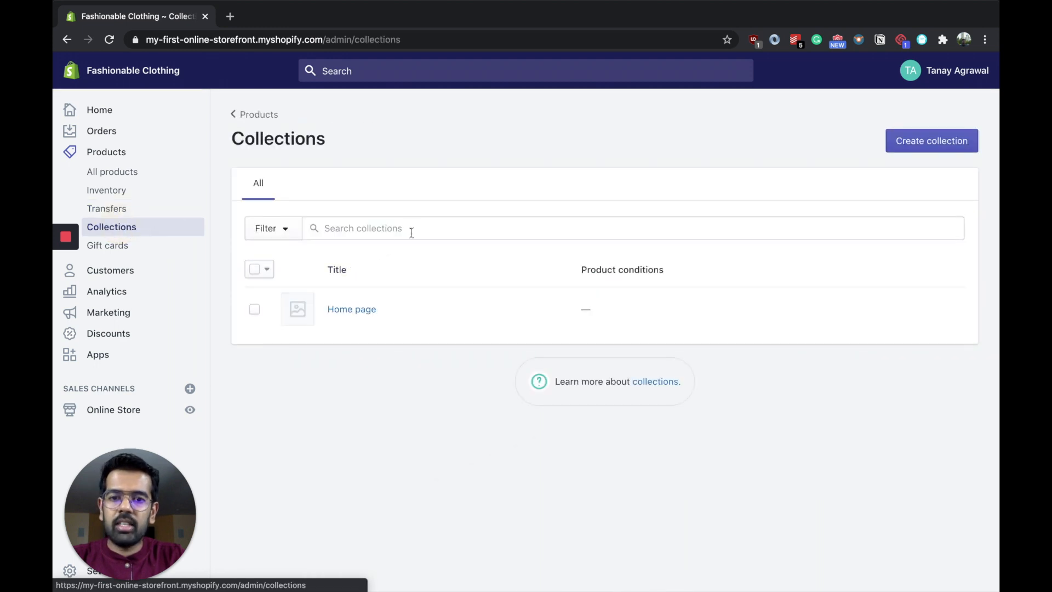
pyautogui.click(919, 141)
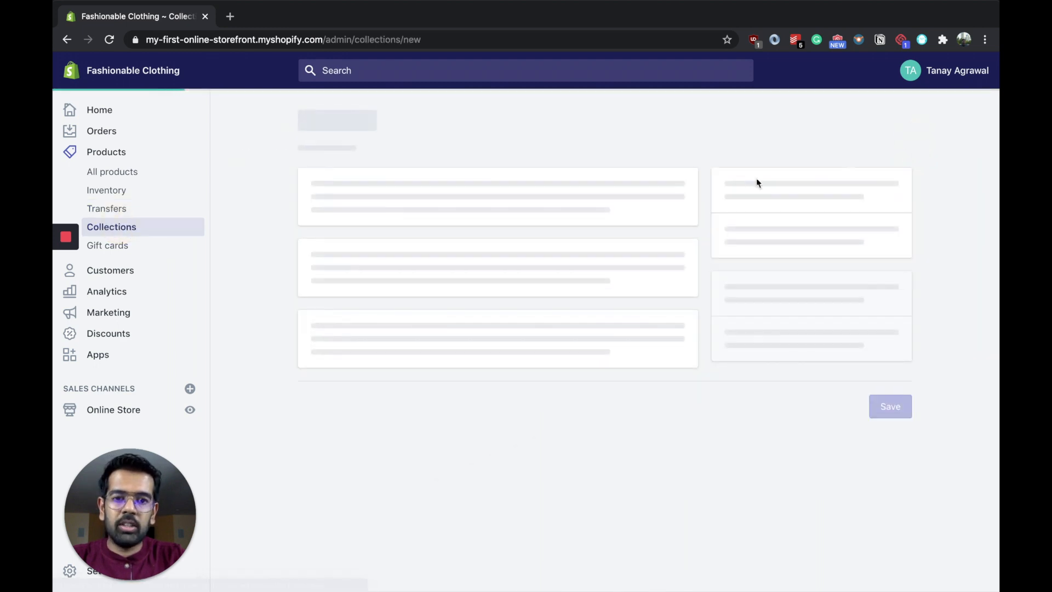
pyautogui.click(442, 206)
pyautogui.write("Men's Clothing")
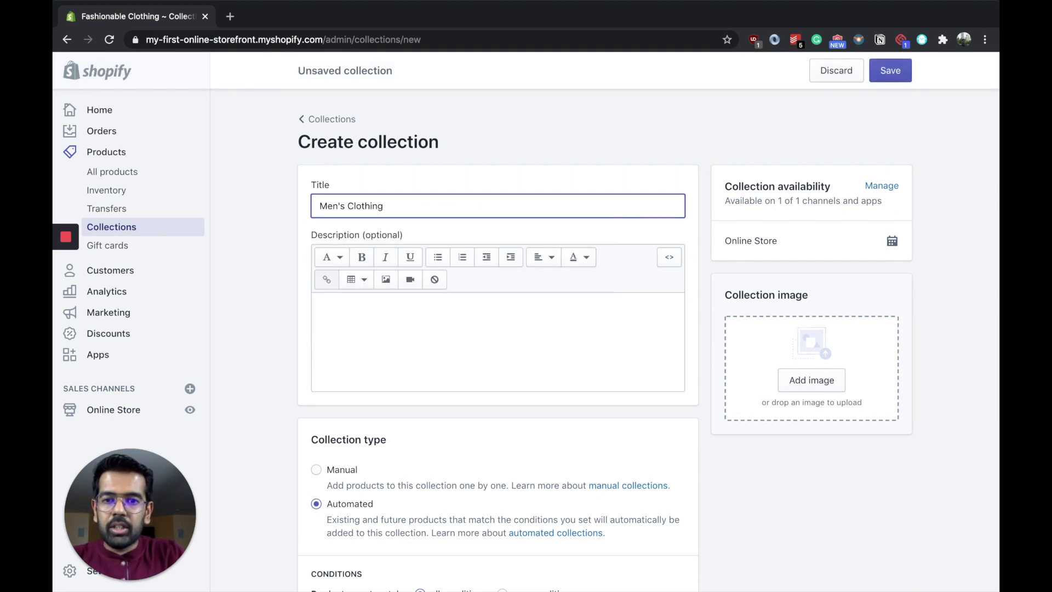
# Step: Upload Men's apparel.jpg as the collection image
pyautogui.click(596, 366)
pyautogui.scroll(-2, 597, 366)
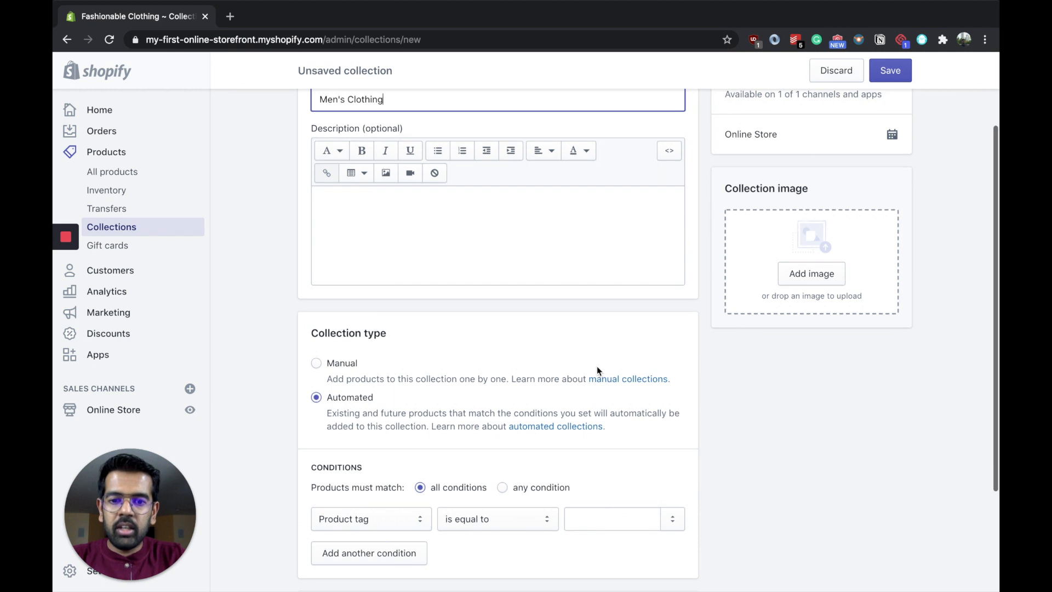
pyautogui.click(832, 276)
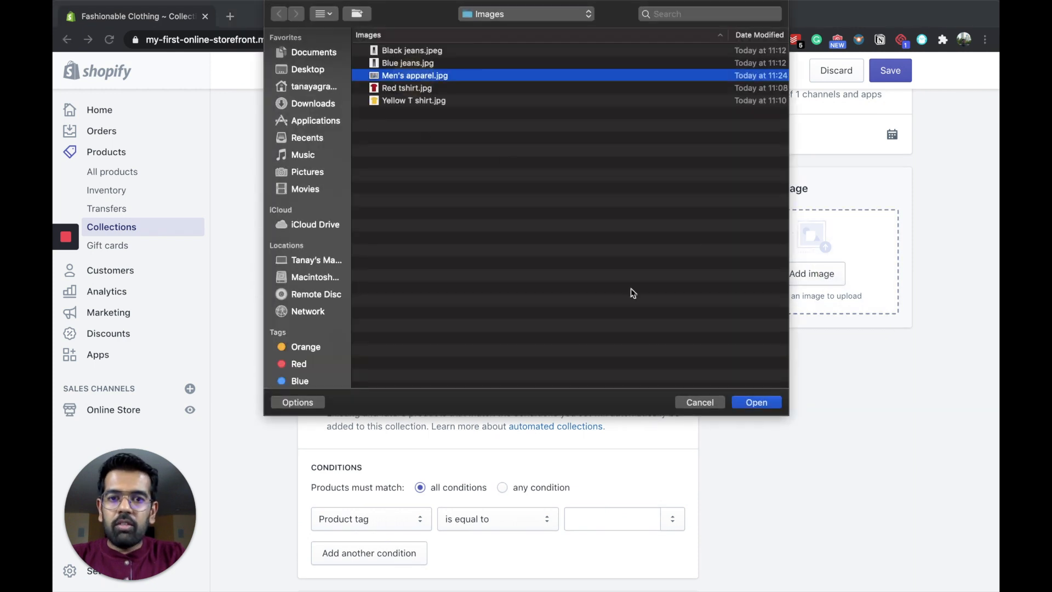
pyautogui.click(760, 402)
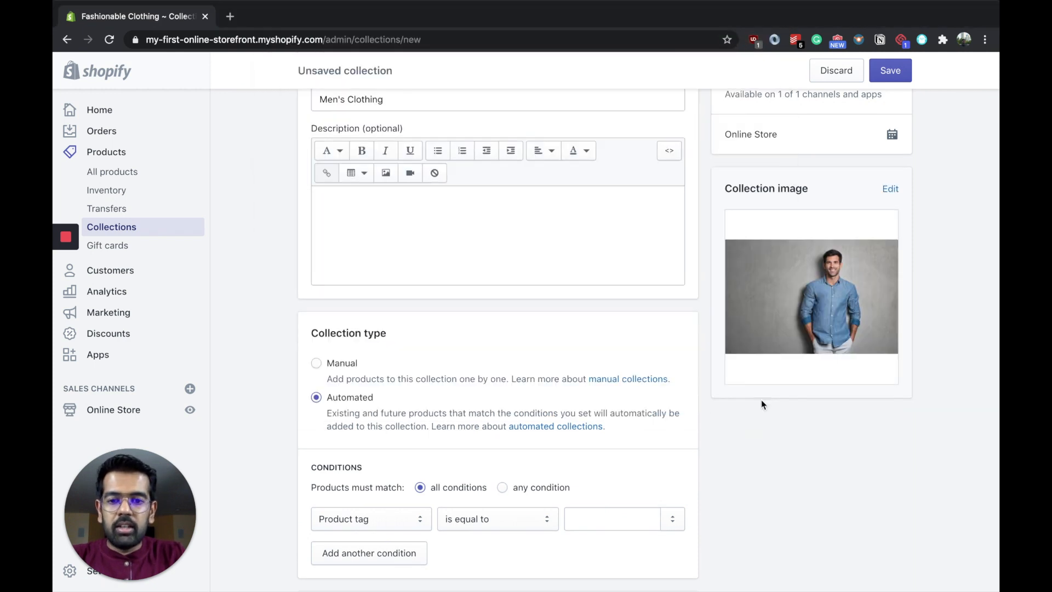
# Step: Set the collection type to Manual and save the collection
pyautogui.click(316, 363)
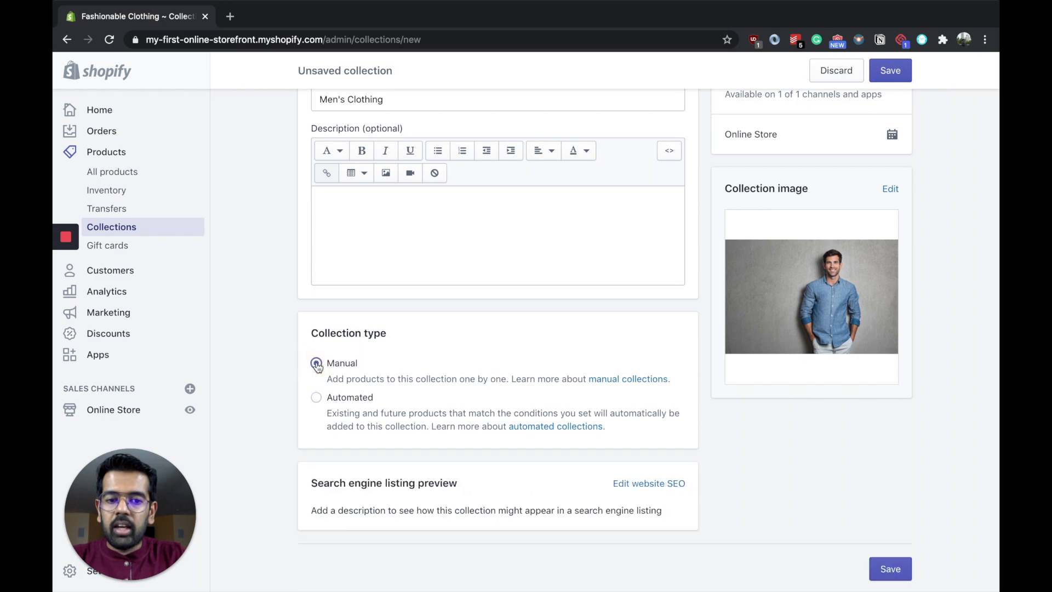
pyautogui.scroll(2, 497, 432)
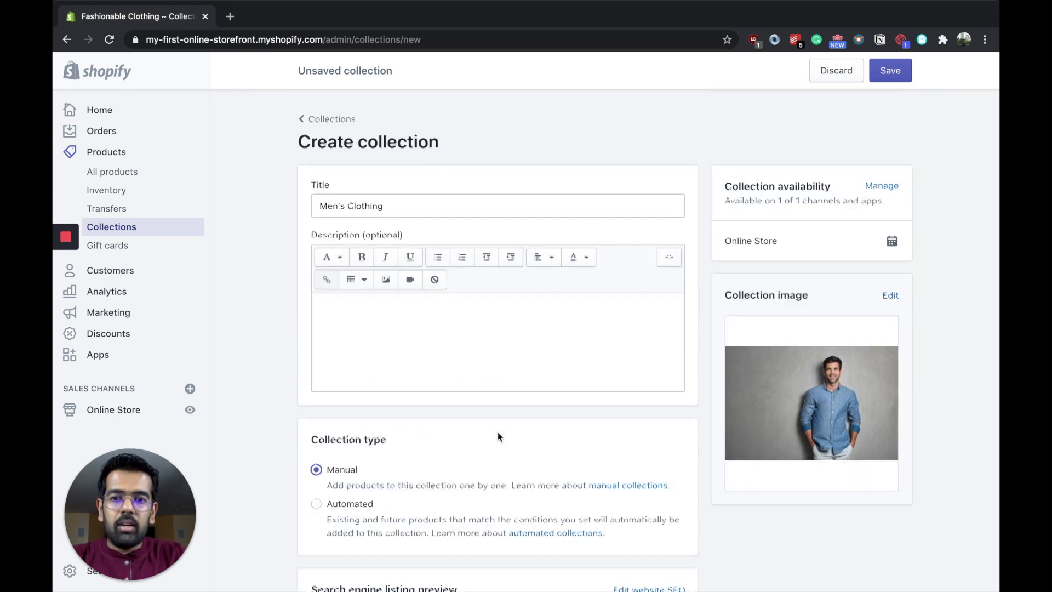
pyautogui.scroll(-2, 551, 352)
pyautogui.press('super+s')
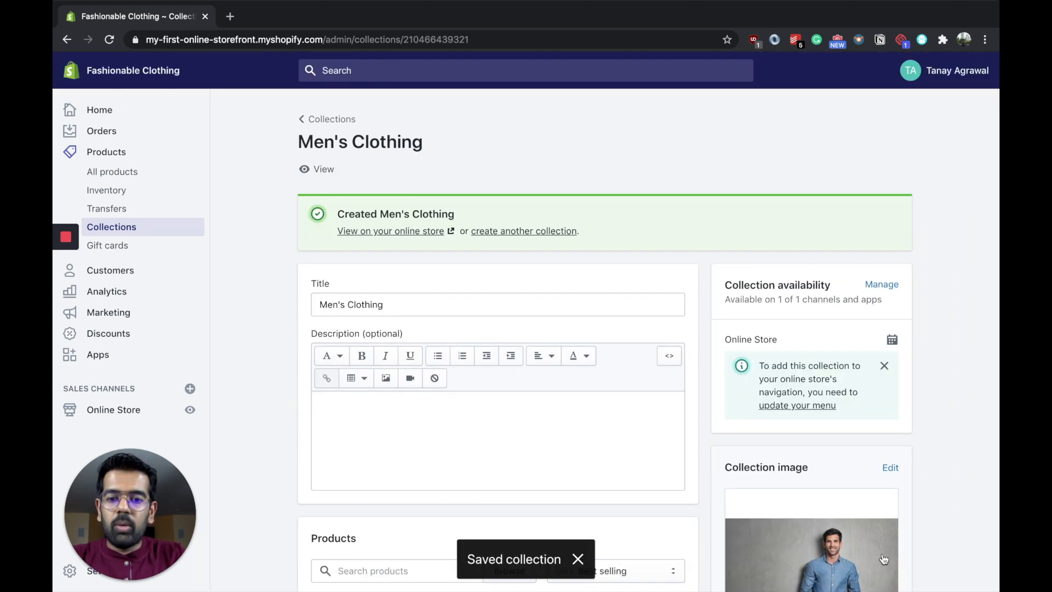
# Step: Add the Men's Jeans and Men's T-shirt products to the Men's Clothing collection
pyautogui.scroll(-5, 412, 371)
pyautogui.click(410, 310)
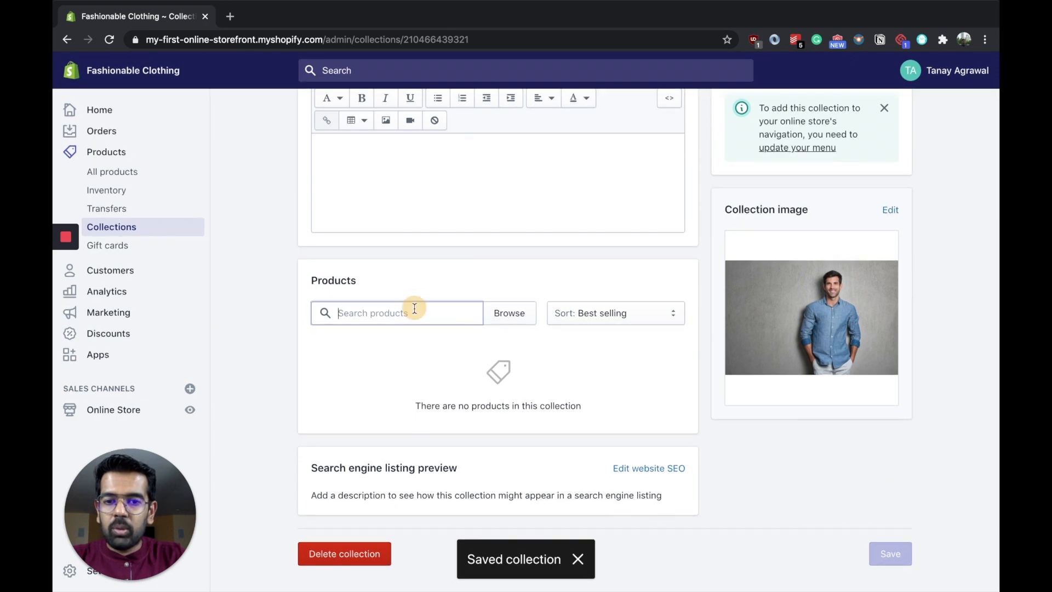
pyautogui.click(500, 321)
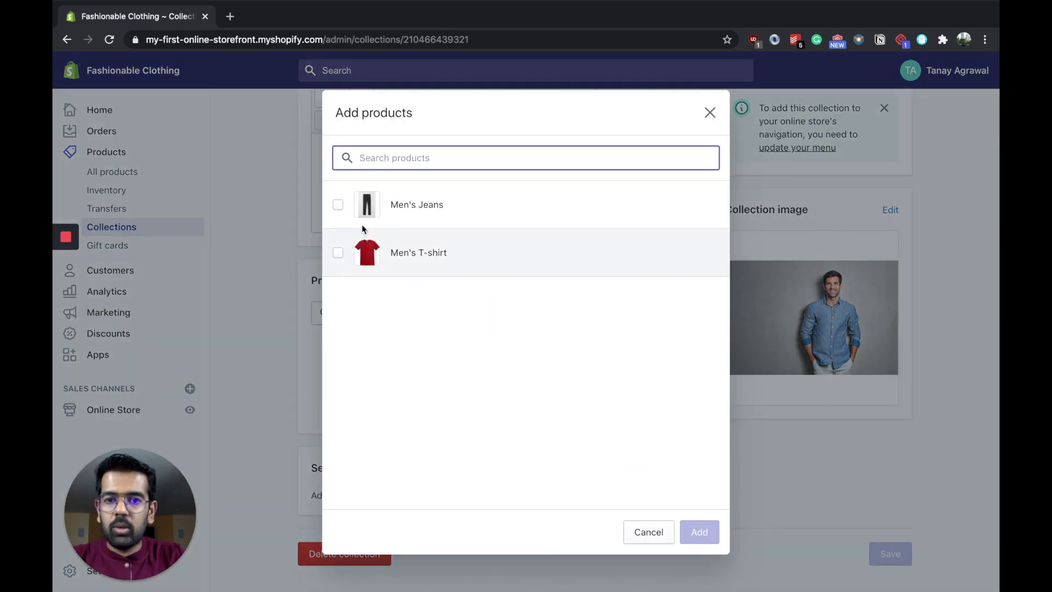
pyautogui.click(338, 204)
pyautogui.click(339, 253)
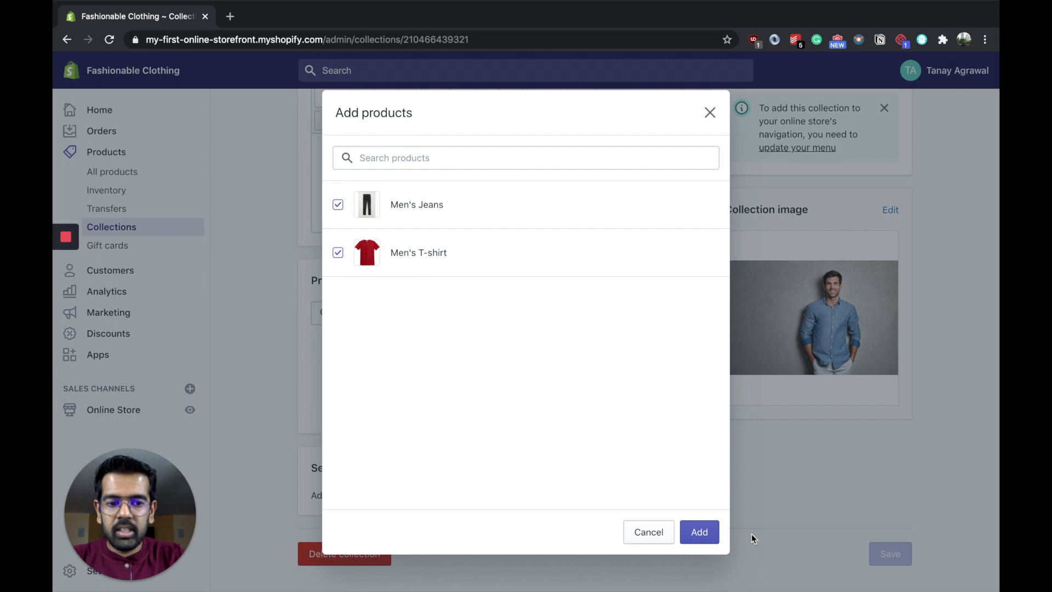
pyautogui.click(706, 533)
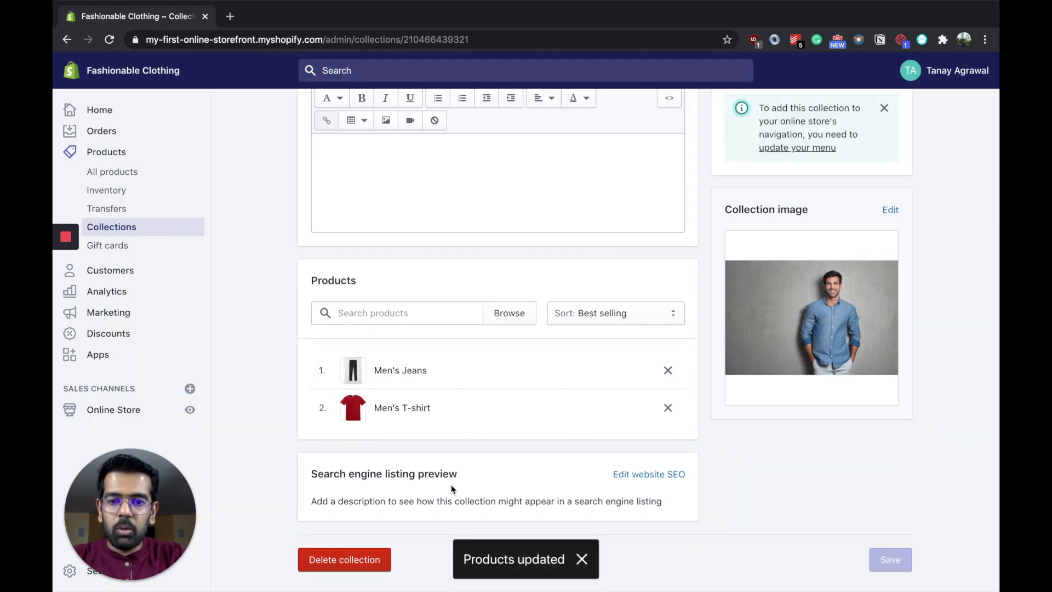
pyautogui.scroll(5, 479, 456)
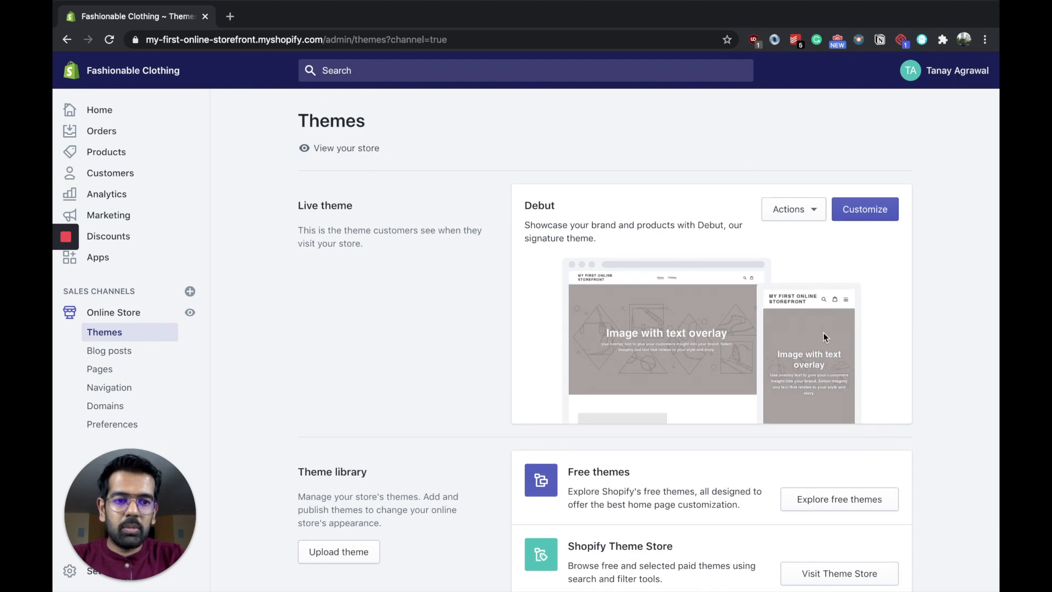
# Step: Browse the free themes offered in the theme library, keeping Debut as the live theme
pyautogui.scroll(-3, 824, 333)
pyautogui.click(816, 425)
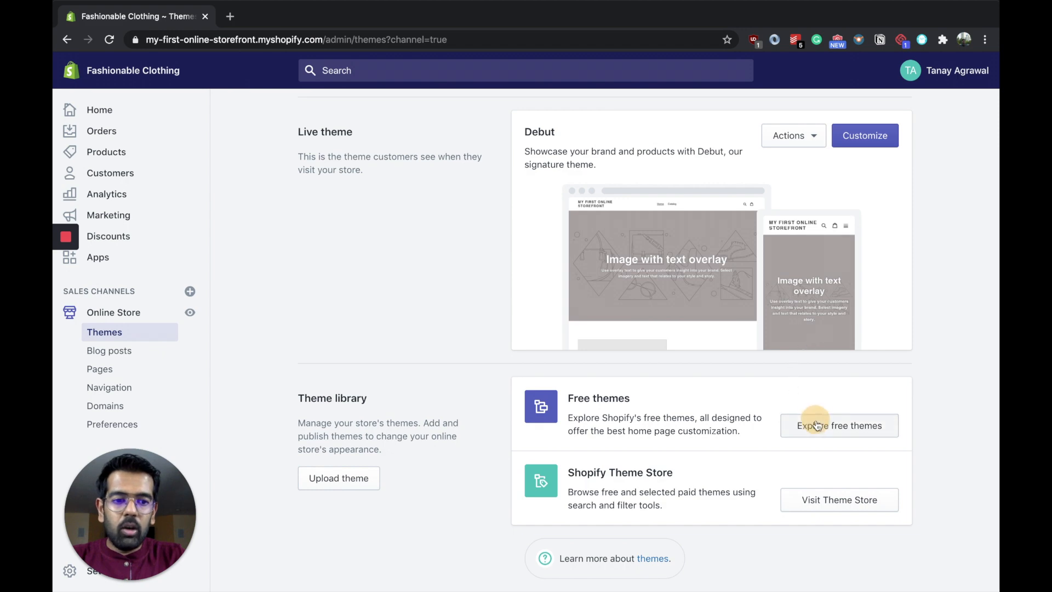
pyautogui.scroll(-1, 817, 426)
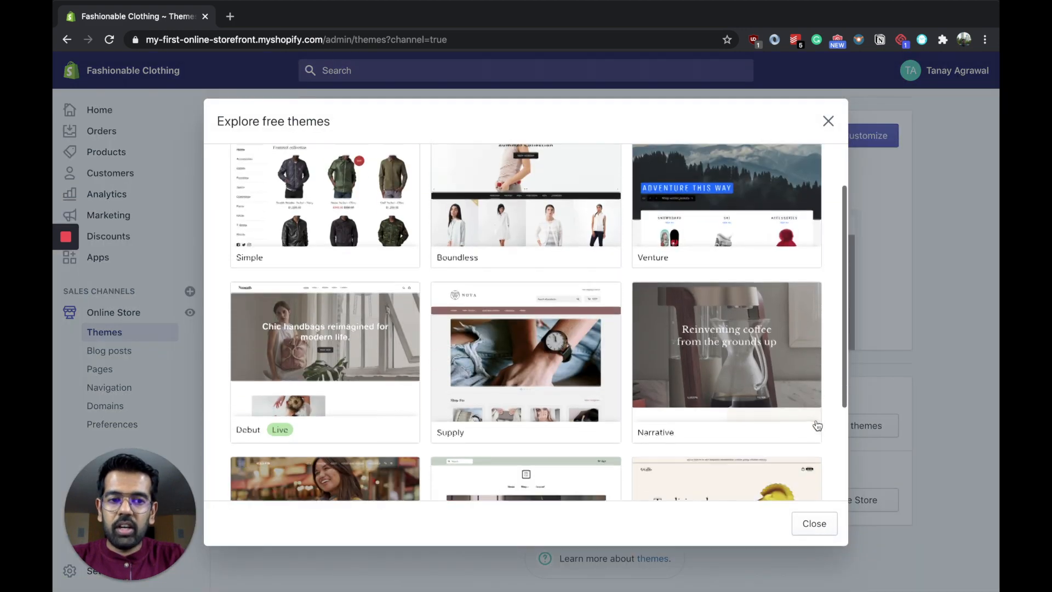
pyautogui.scroll(-3, 816, 425)
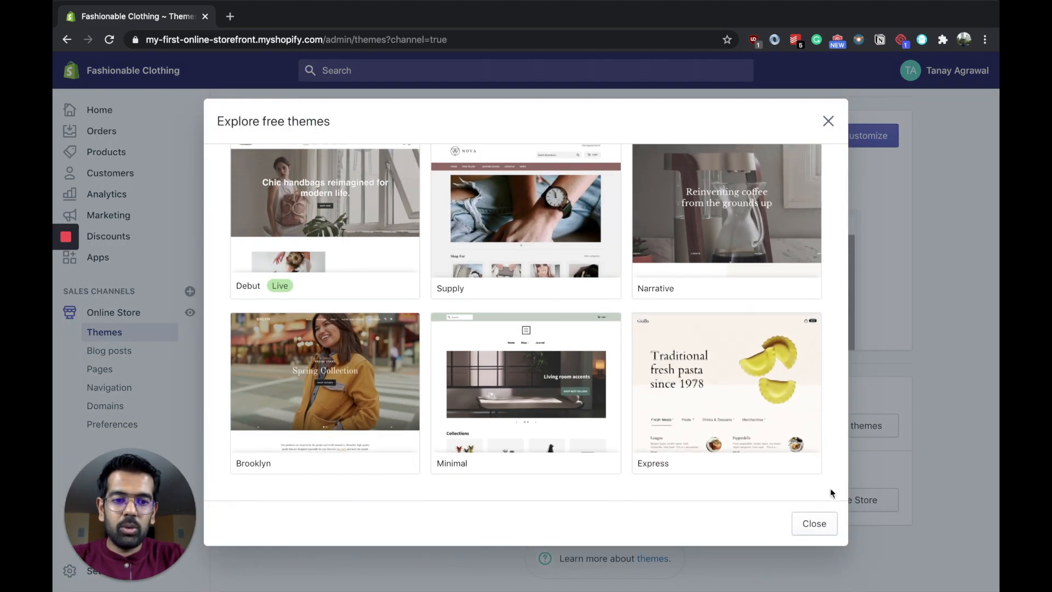
pyautogui.click(815, 525)
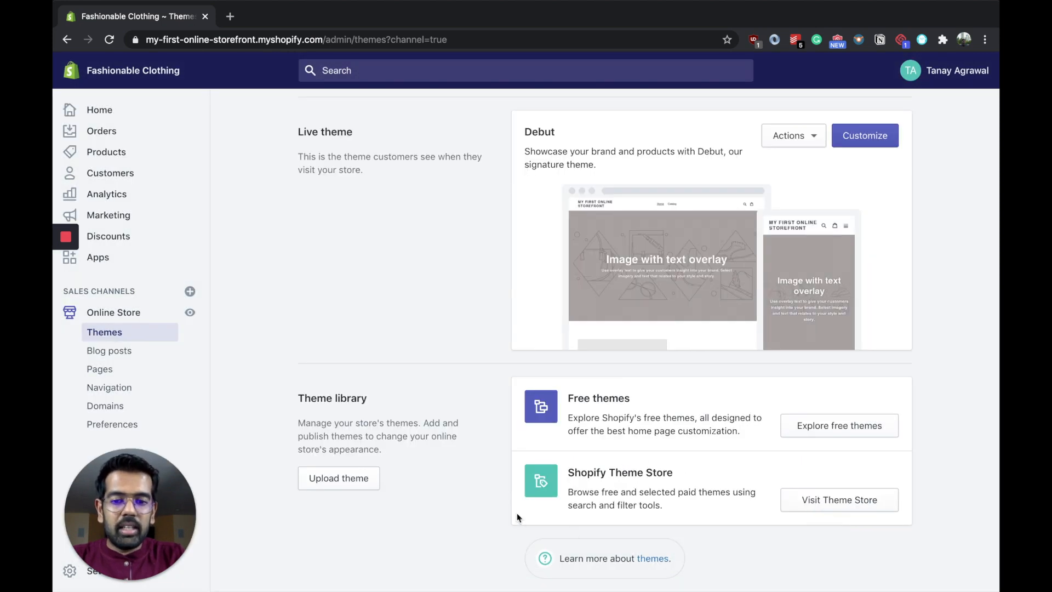
pyautogui.scroll(2, 749, 546)
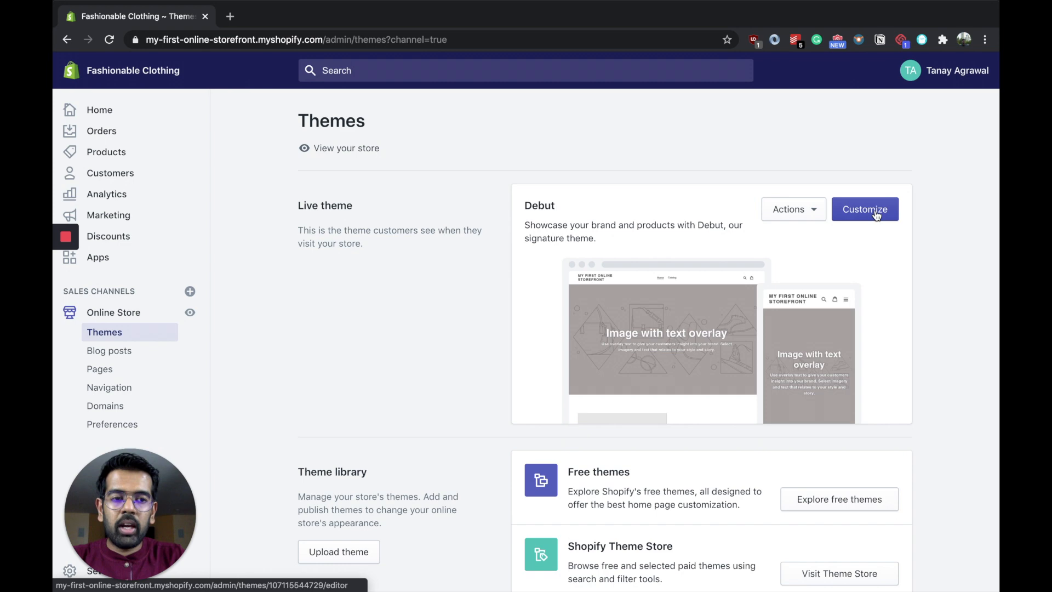
# Step: Open the Debut theme for customization and look through the sections in the home page preview
pyautogui.click(876, 215)
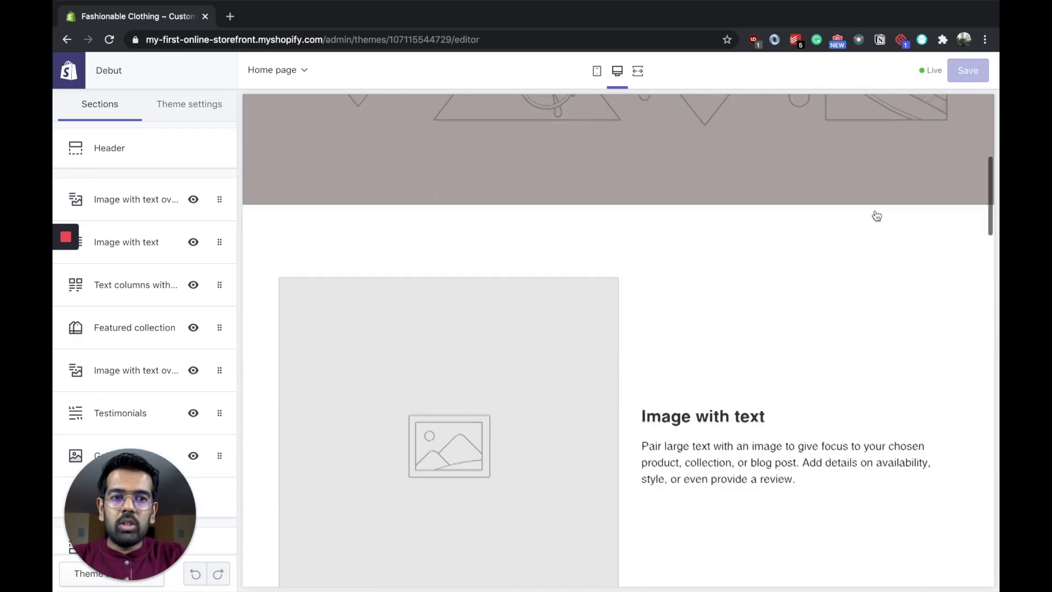
pyautogui.scroll(-15, 876, 216)
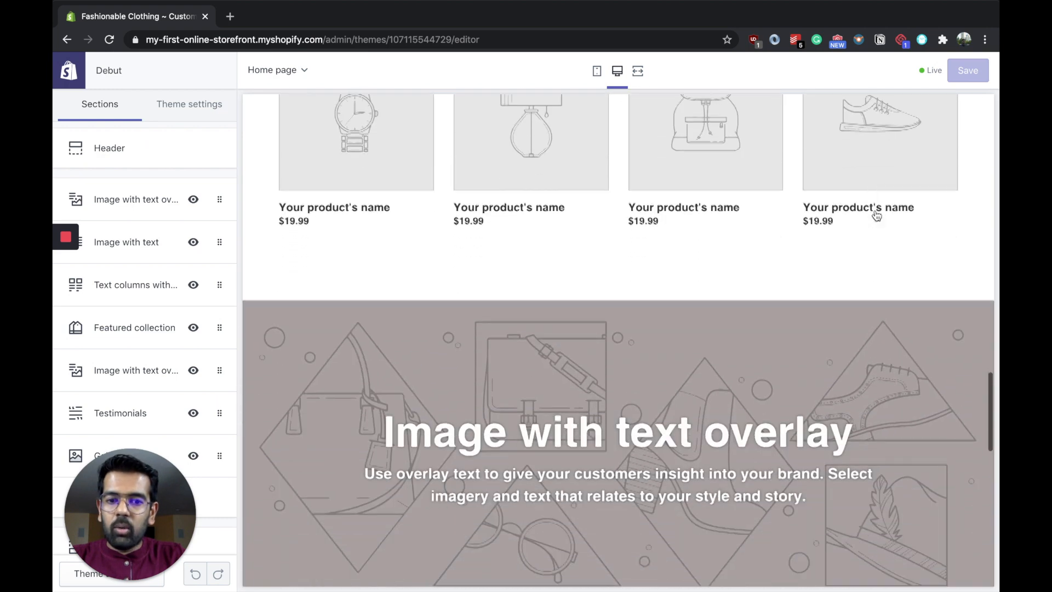
pyautogui.scroll(-6, 877, 215)
pyautogui.moveTo(145, 370)
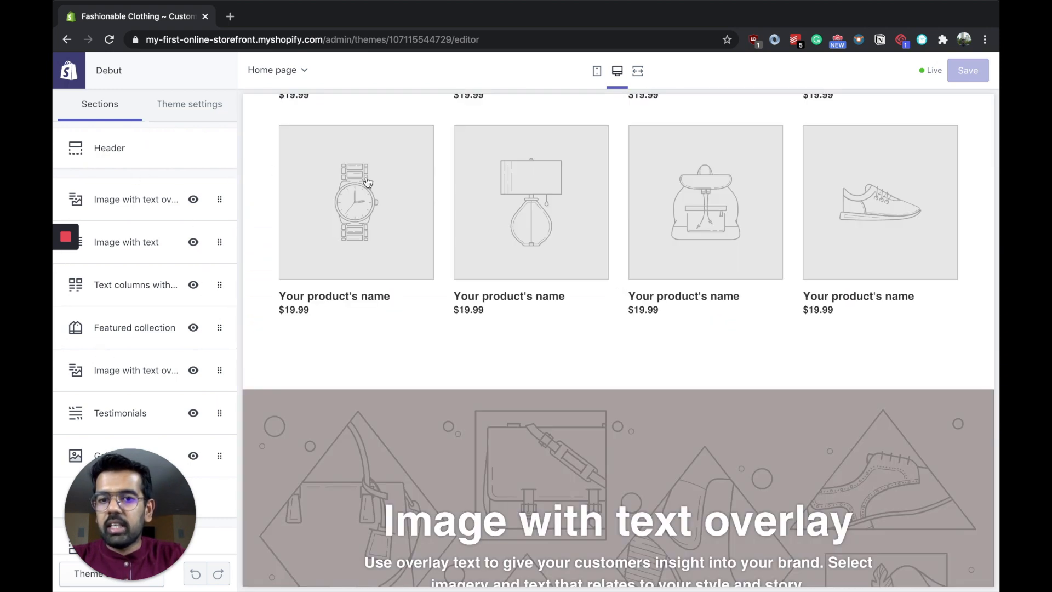
pyautogui.scroll(2, 367, 182)
pyautogui.scroll(4, 368, 182)
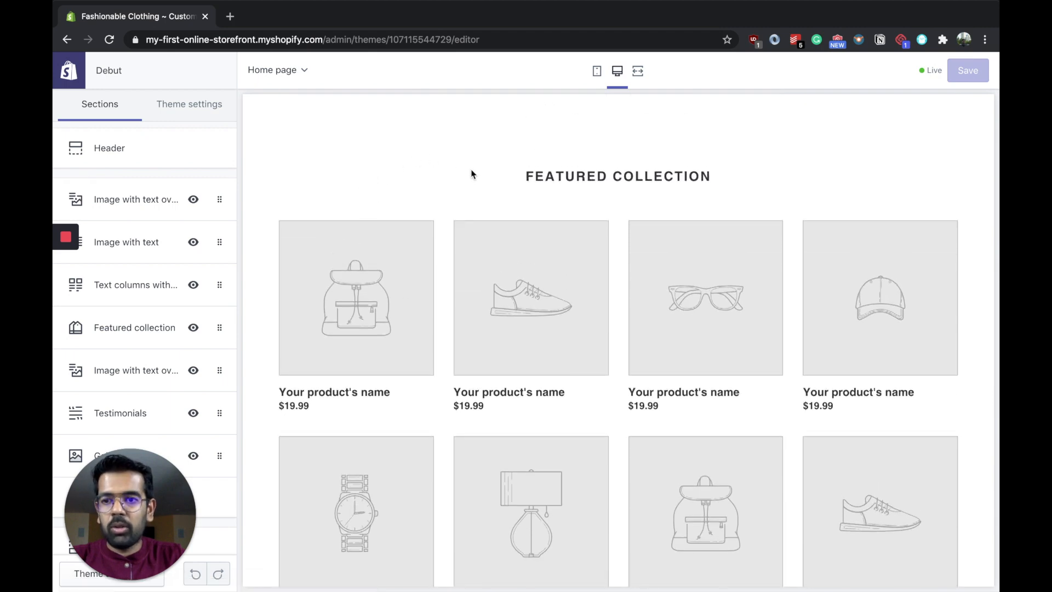
# Step: Upload Men's apparel.jpg as the image of the first image with text overlay section on the home page
pyautogui.click(127, 199)
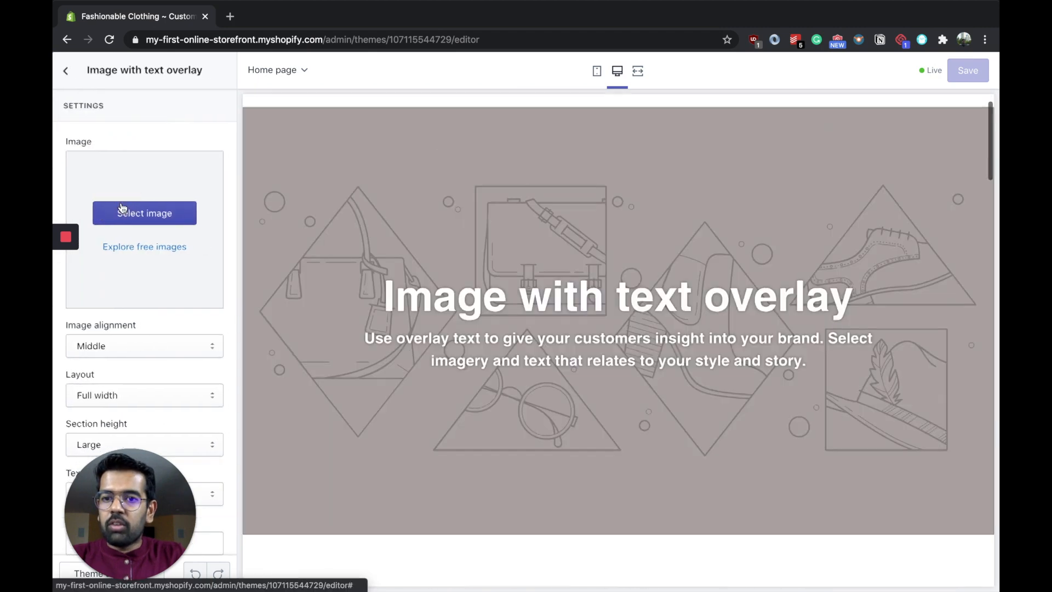
pyautogui.click(156, 212)
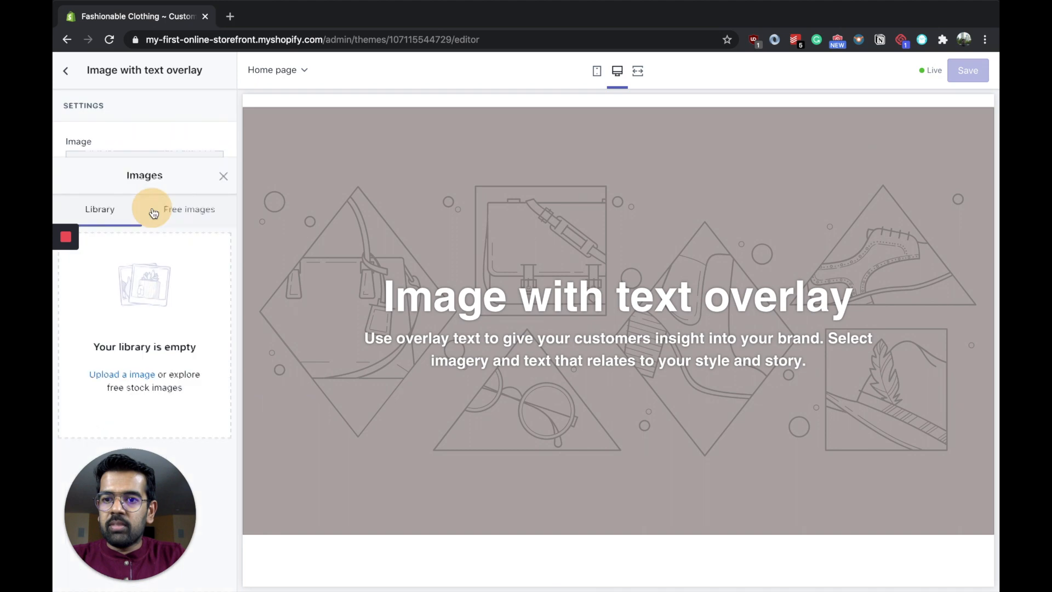
pyautogui.click(136, 269)
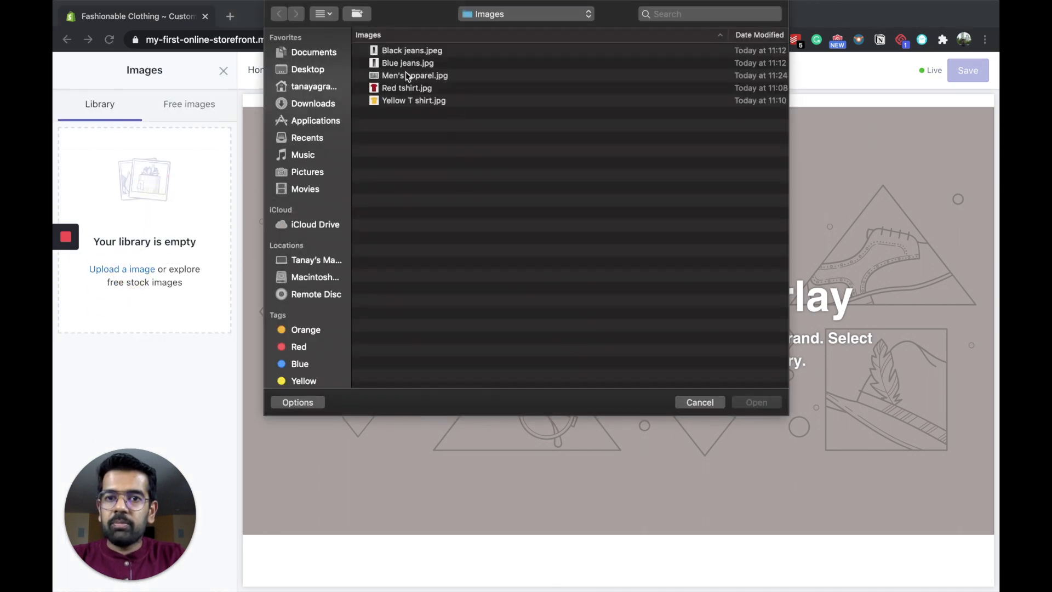
pyautogui.click(407, 77)
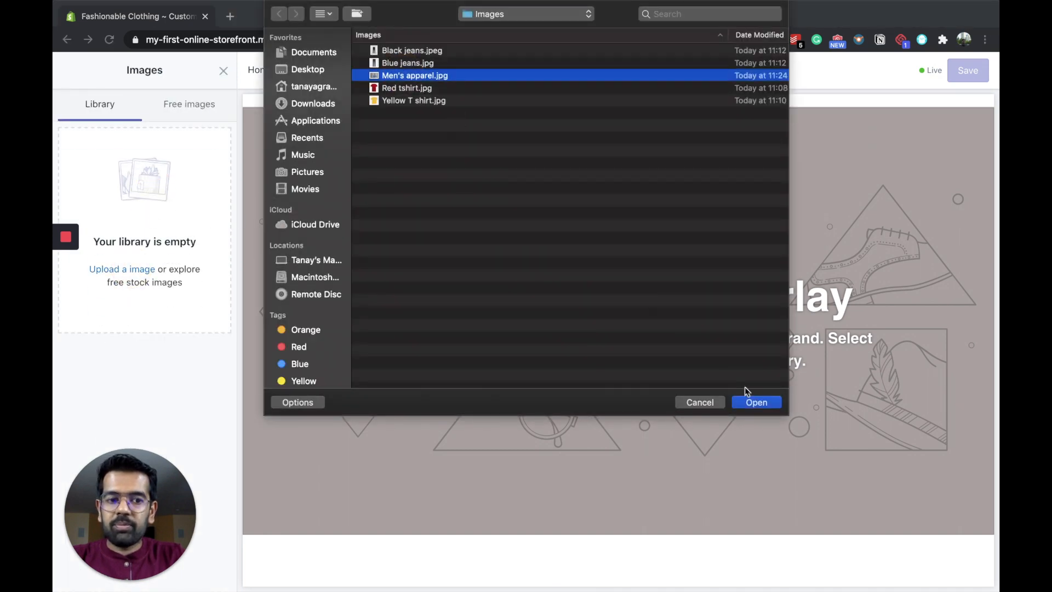
pyautogui.click(757, 402)
pyautogui.click(223, 71)
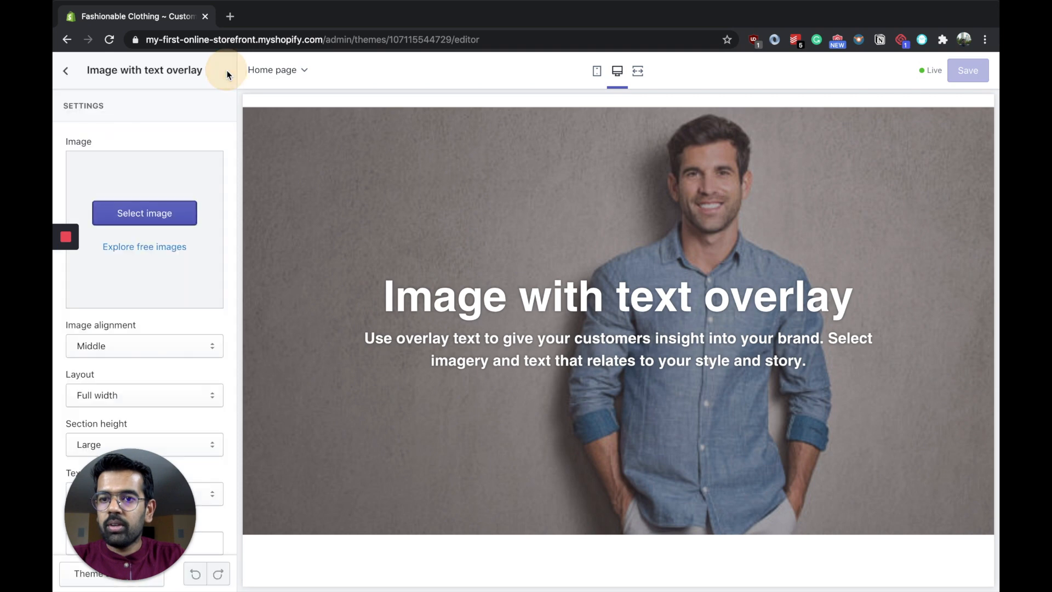
# Step: Set the overlay text to "Fashionable clothing to suit your style." and the heading to "Fashionable Clothing", saving the theme
pyautogui.scroll(-5, 171, 340)
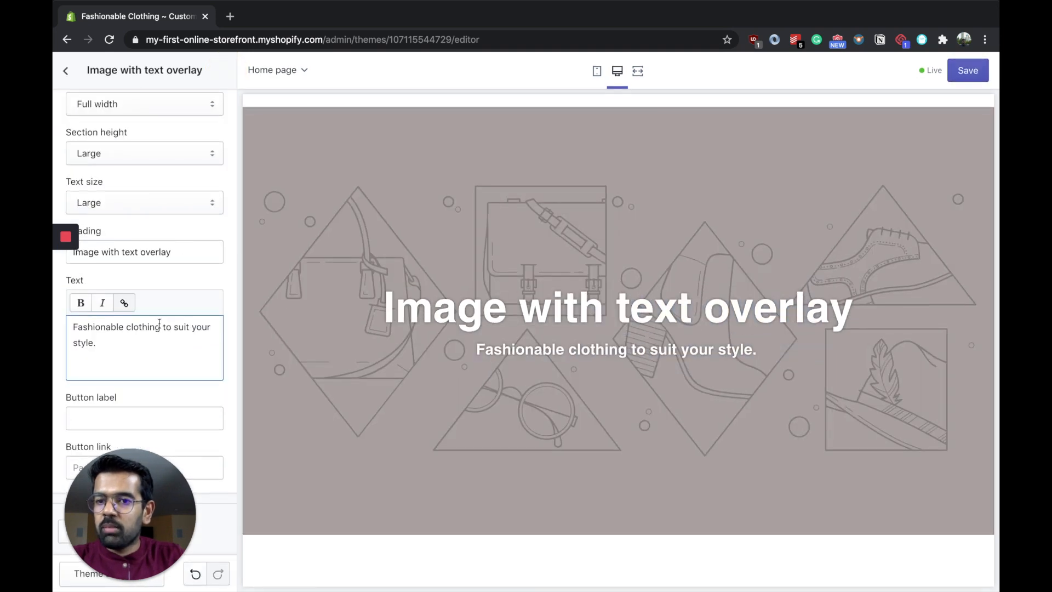
pyautogui.scroll(1, 161, 329)
pyautogui.tripleClick(141, 285)
pyautogui.write('Fashio')
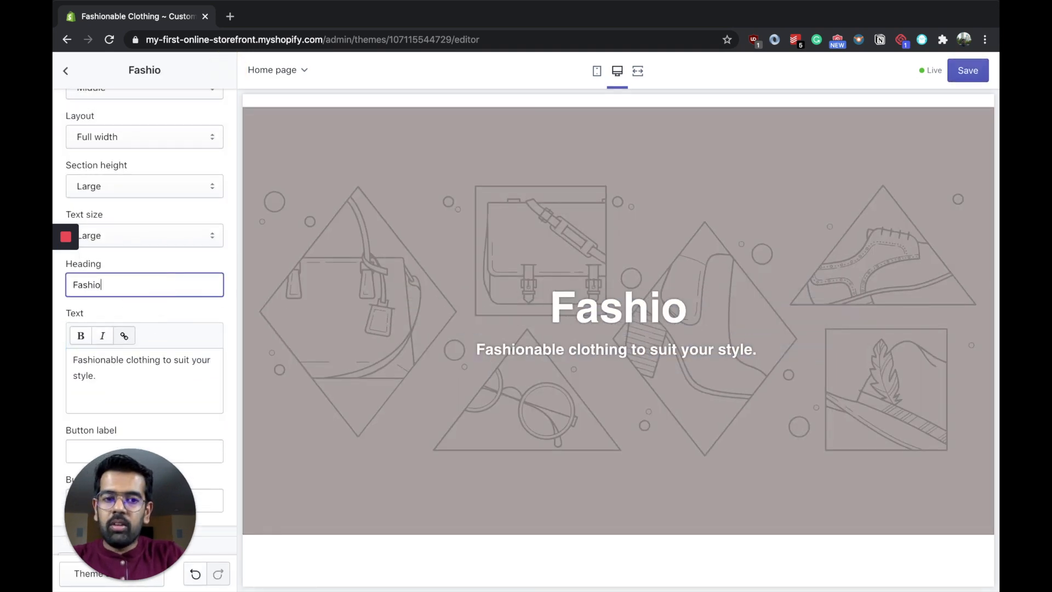
pyautogui.write('nable Clo')
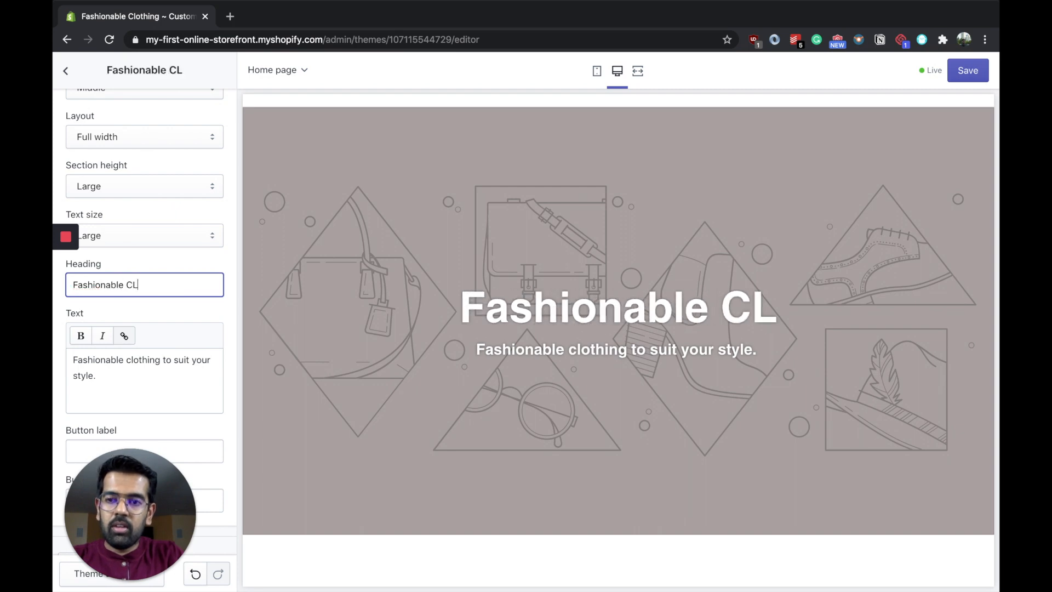
pyautogui.write('thing')
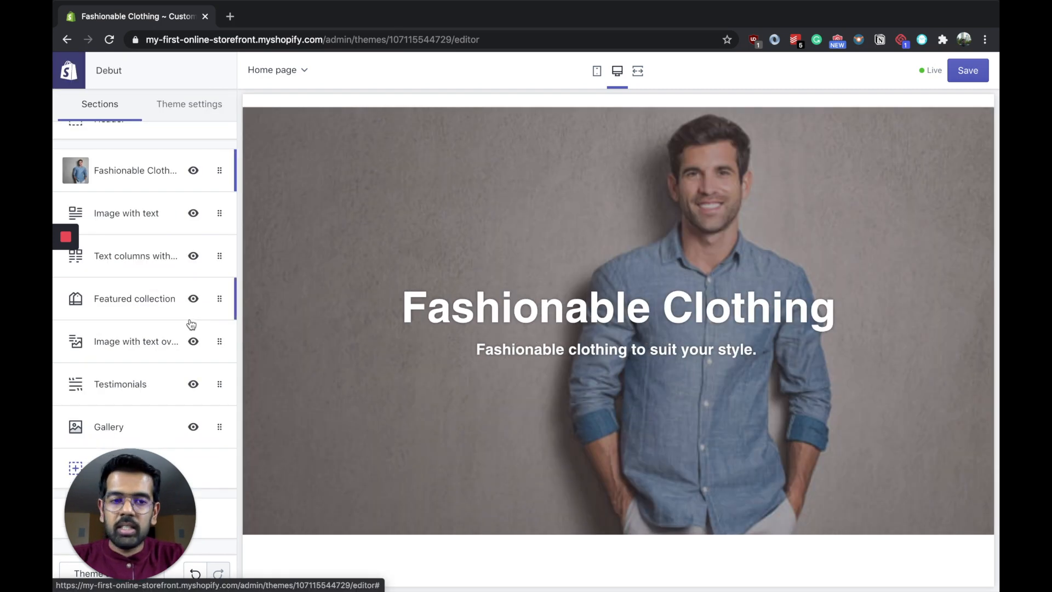
pyautogui.click(968, 71)
# Step: Leave the theme editor and view the online store's blog posts and pages sections
pyautogui.click(67, 40)
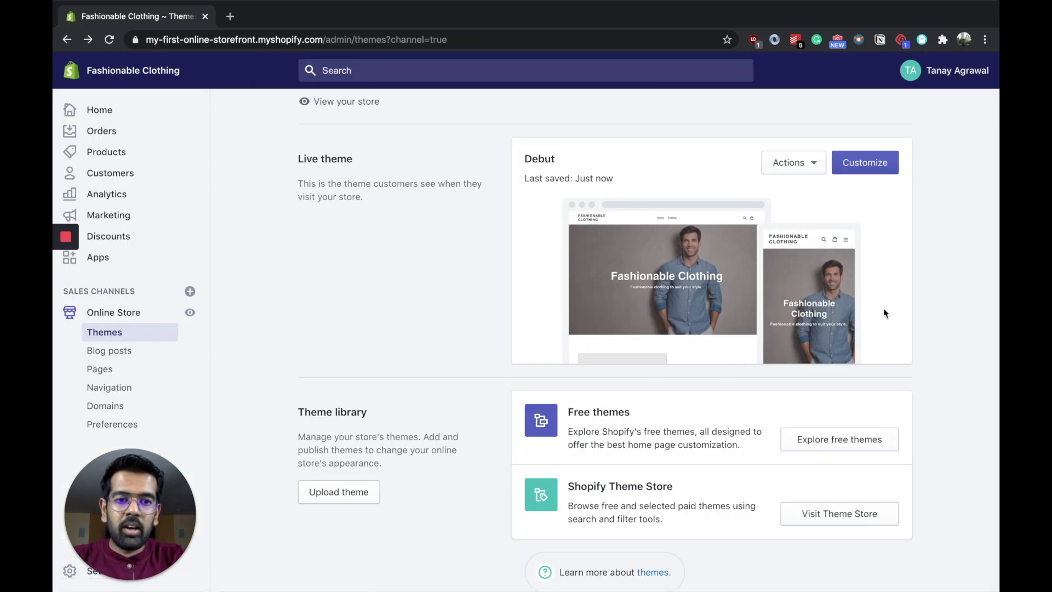
pyautogui.click(107, 352)
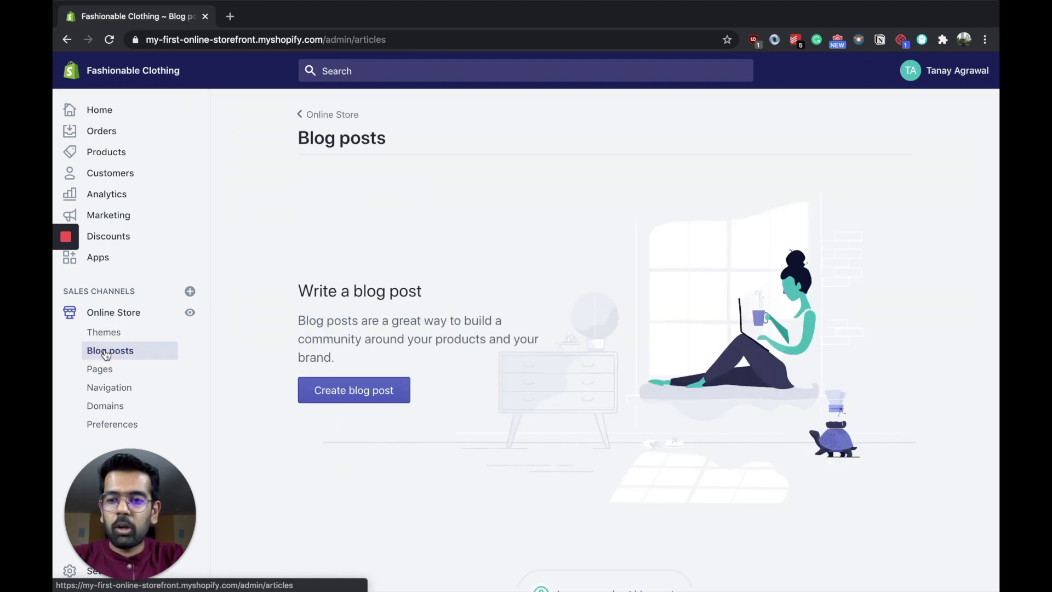
pyautogui.click(117, 373)
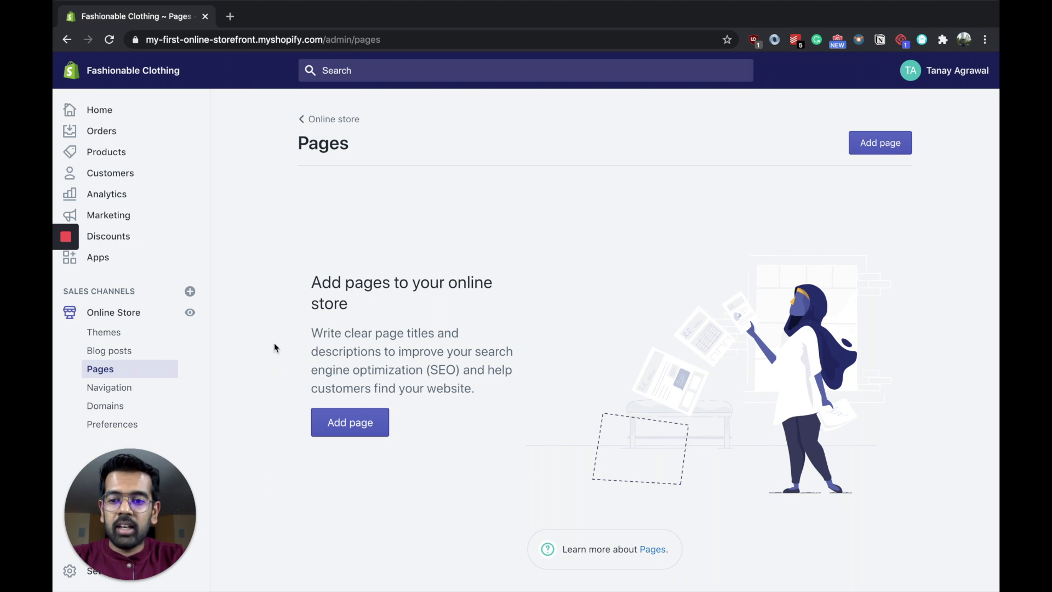
# Step: Add a "Men's Clothing" item linked to the Men's Clothing collection to the store's main navigation menu and save the menu
pyautogui.click(148, 390)
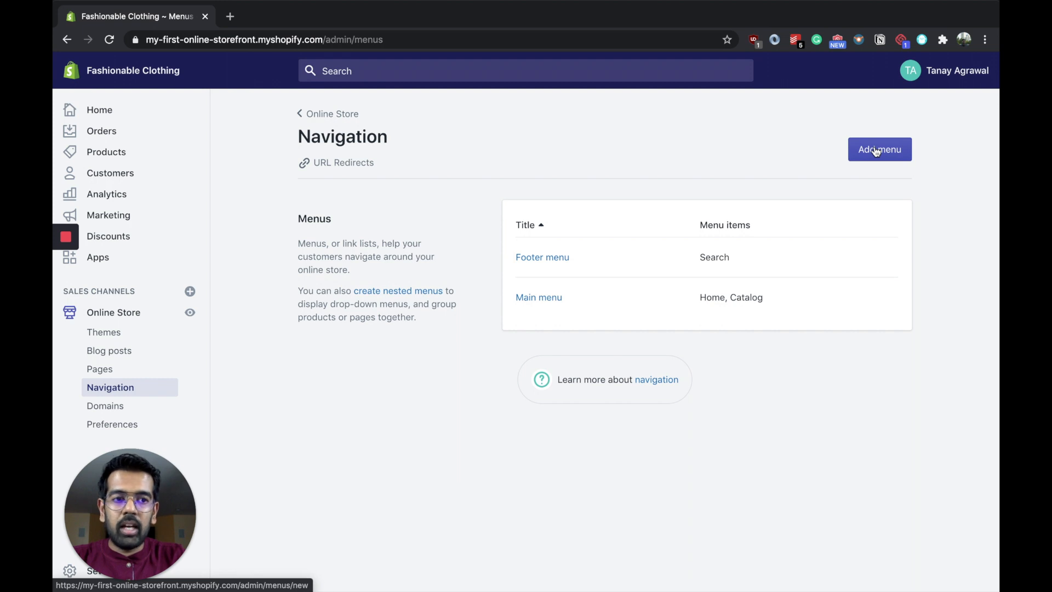
pyautogui.click(538, 303)
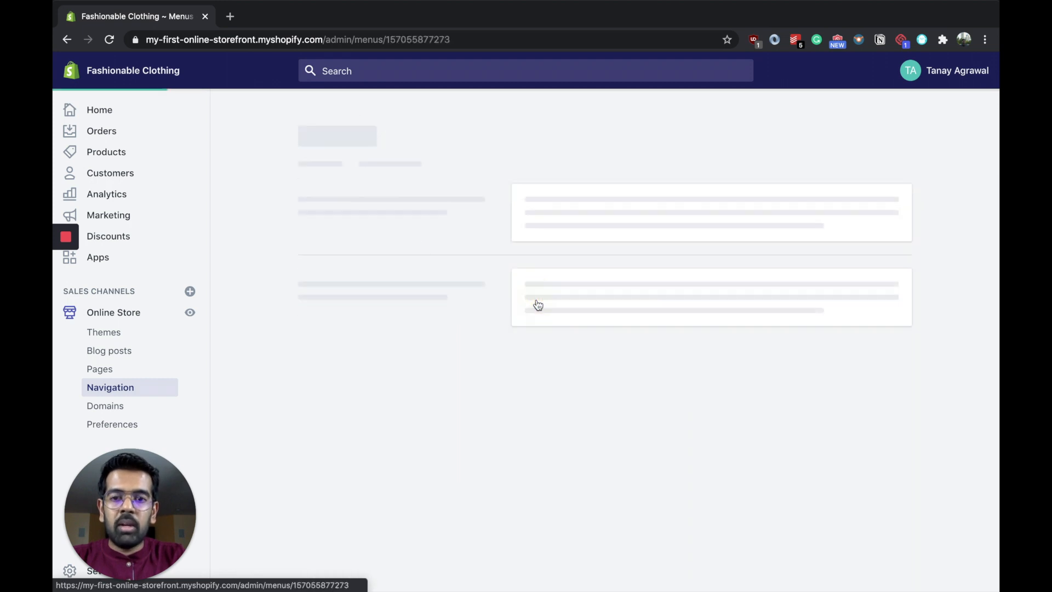
pyautogui.click(347, 399)
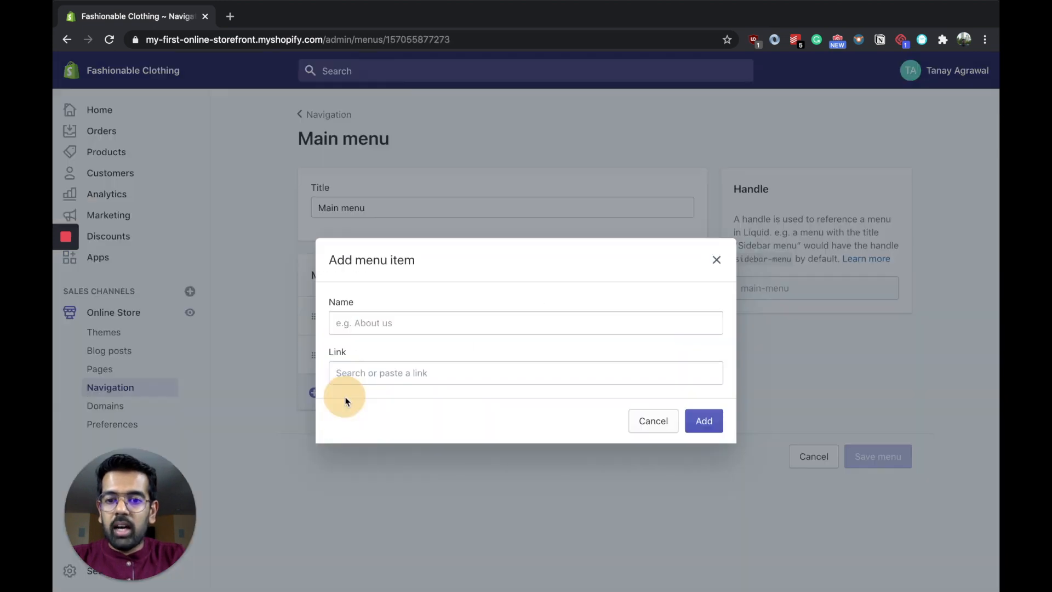
pyautogui.click(399, 317)
pyautogui.click(383, 353)
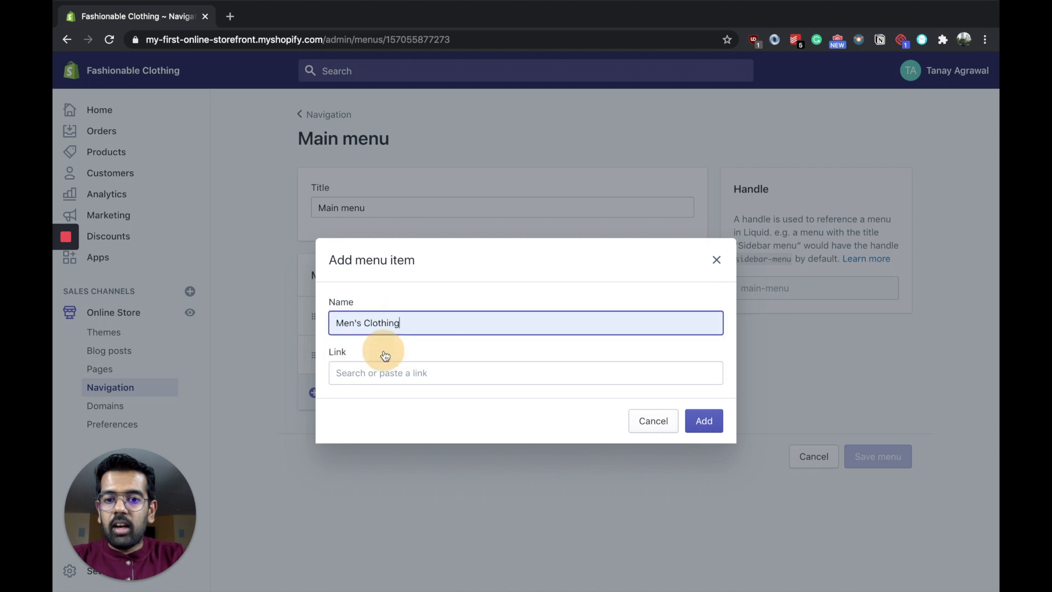
pyautogui.click(403, 375)
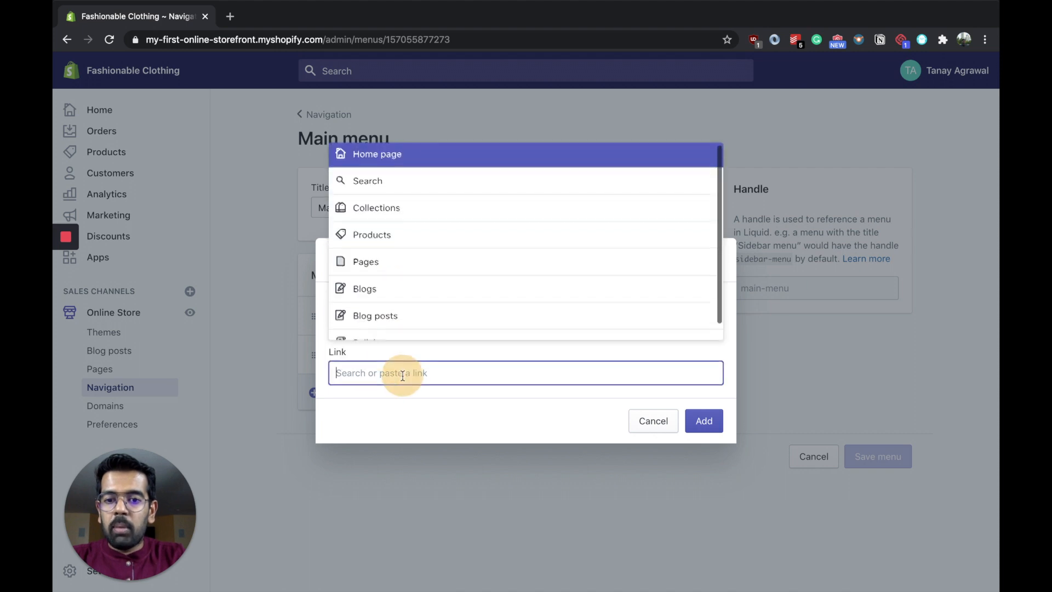
pyautogui.click(406, 212)
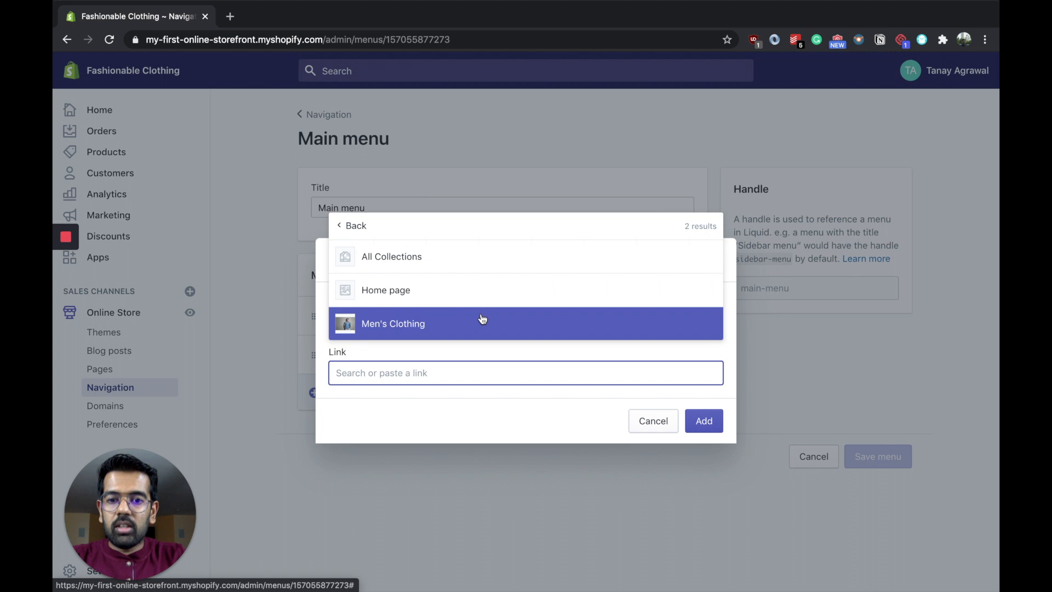
pyautogui.click(482, 321)
pyautogui.click(701, 444)
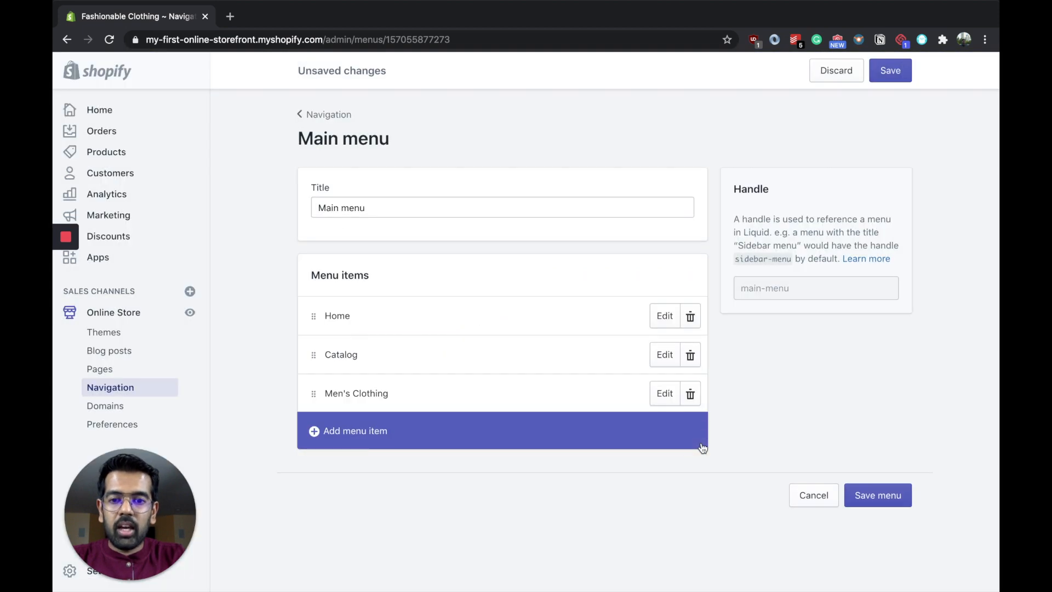
pyautogui.click(882, 496)
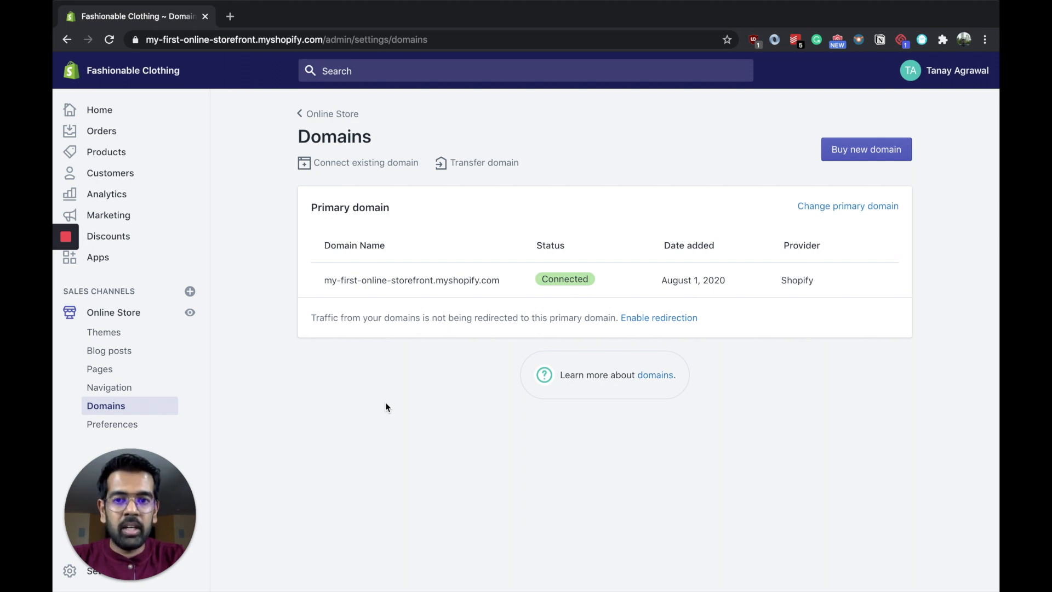
# Step: Review the online store preferences, from the homepage title and meta description through to password and spam protection
pyautogui.click(111, 424)
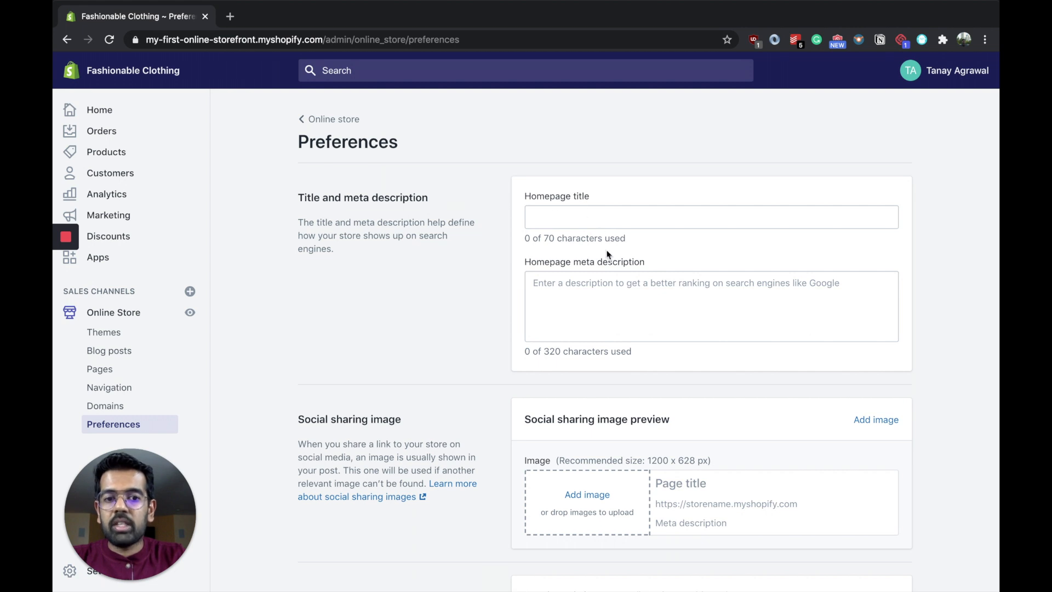
pyautogui.scroll(-1, 611, 301)
pyautogui.scroll(1, 610, 301)
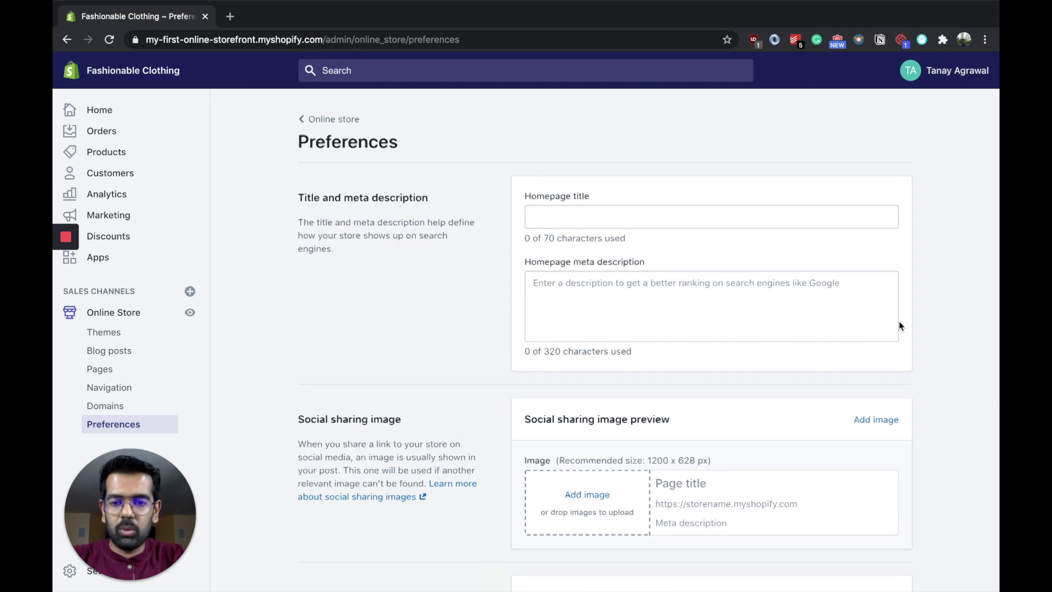
pyautogui.scroll(-5, 571, 298)
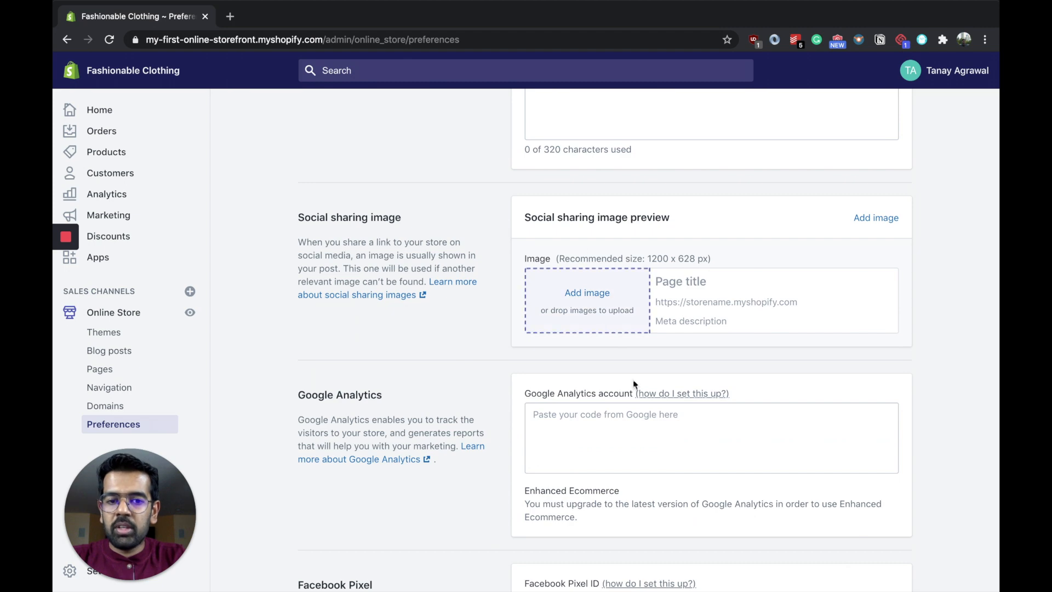
pyautogui.scroll(-3, 601, 324)
pyautogui.scroll(-9, 658, 311)
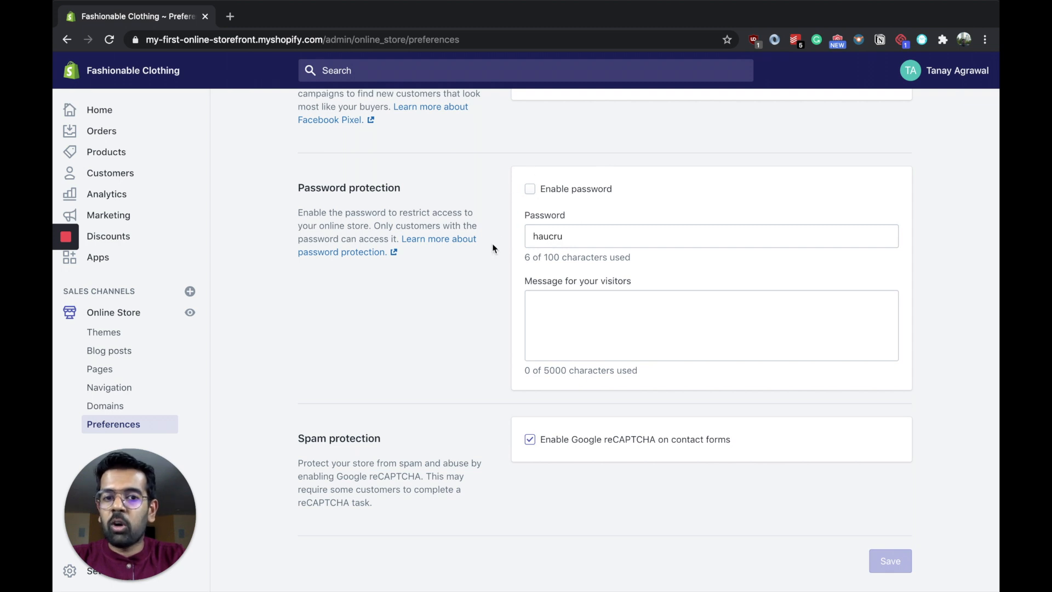
pyautogui.scroll(15, 305, 356)
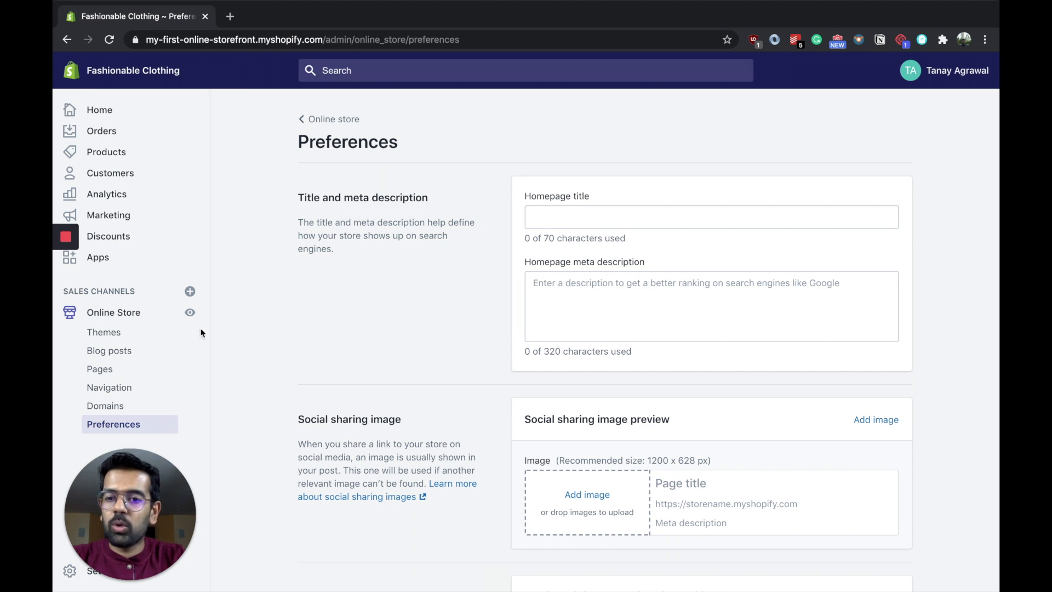
# Step: View the live storefront and look through its Catalog page and Men's Clothing collection
pyautogui.click(190, 313)
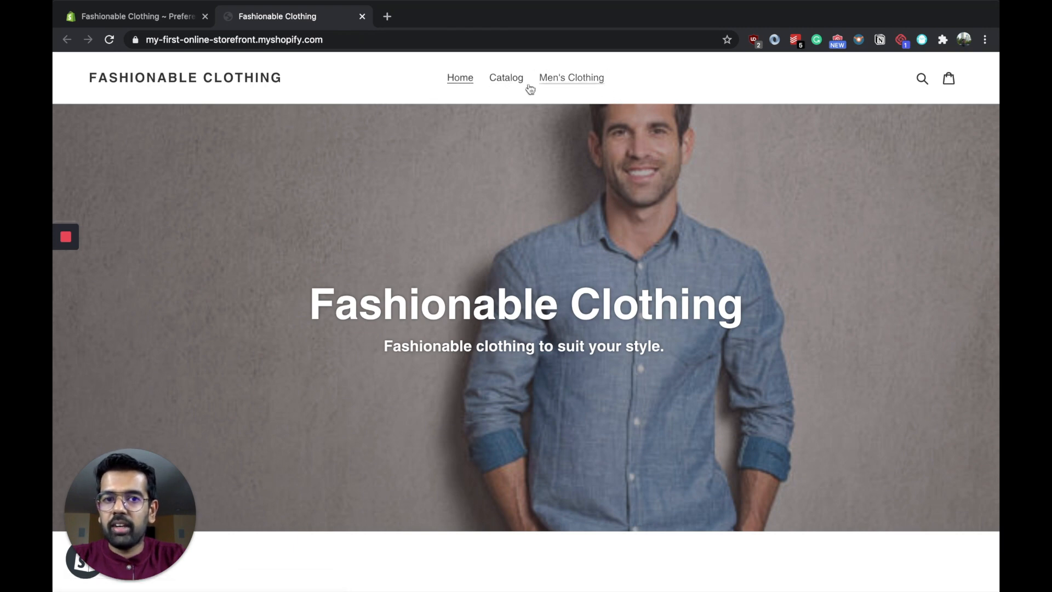
pyautogui.click(510, 81)
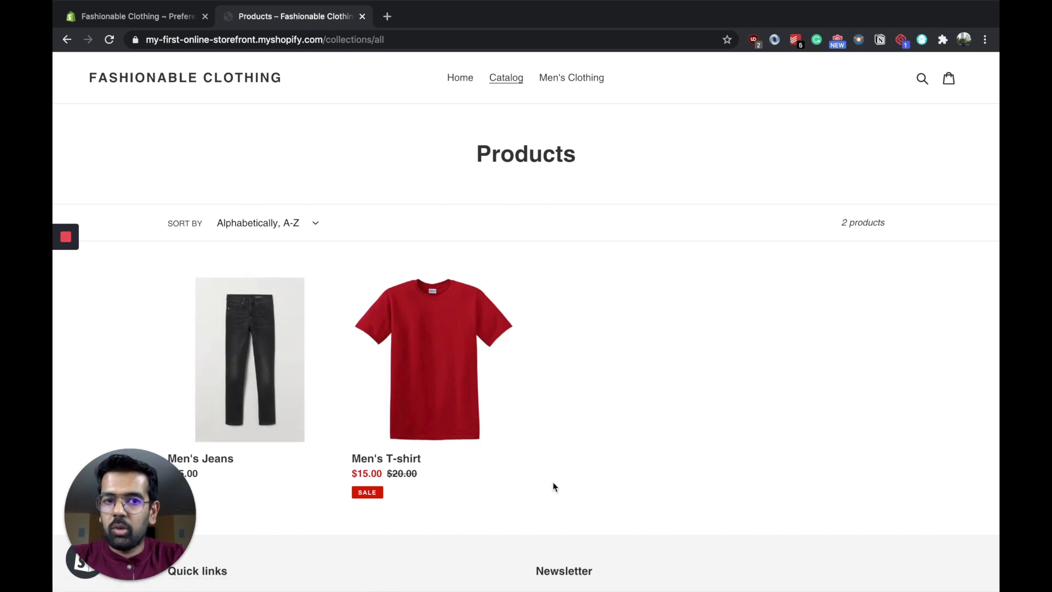
pyautogui.click(578, 85)
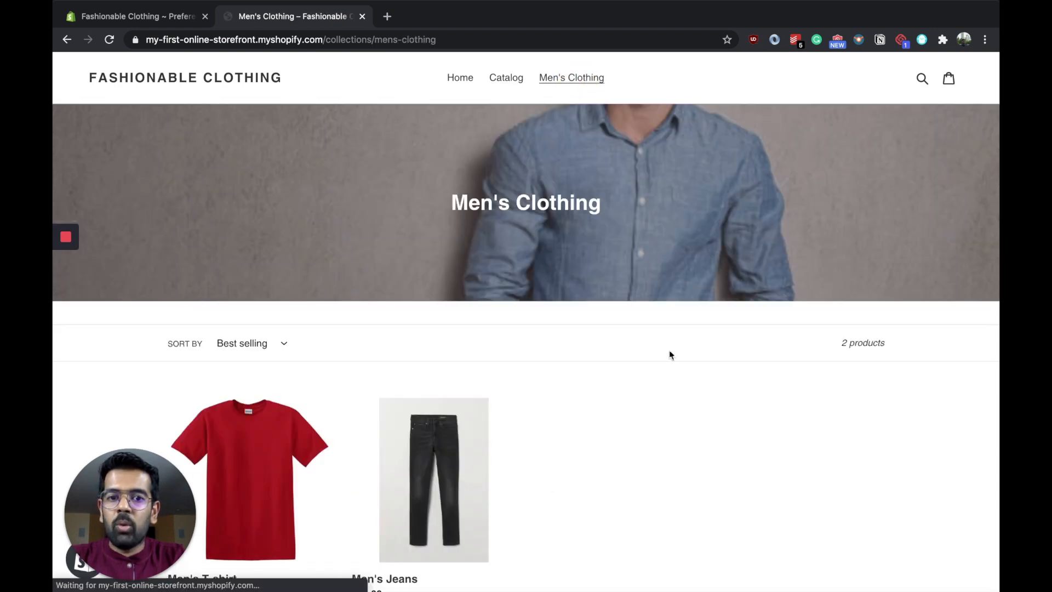
pyautogui.scroll(-3, 676, 425)
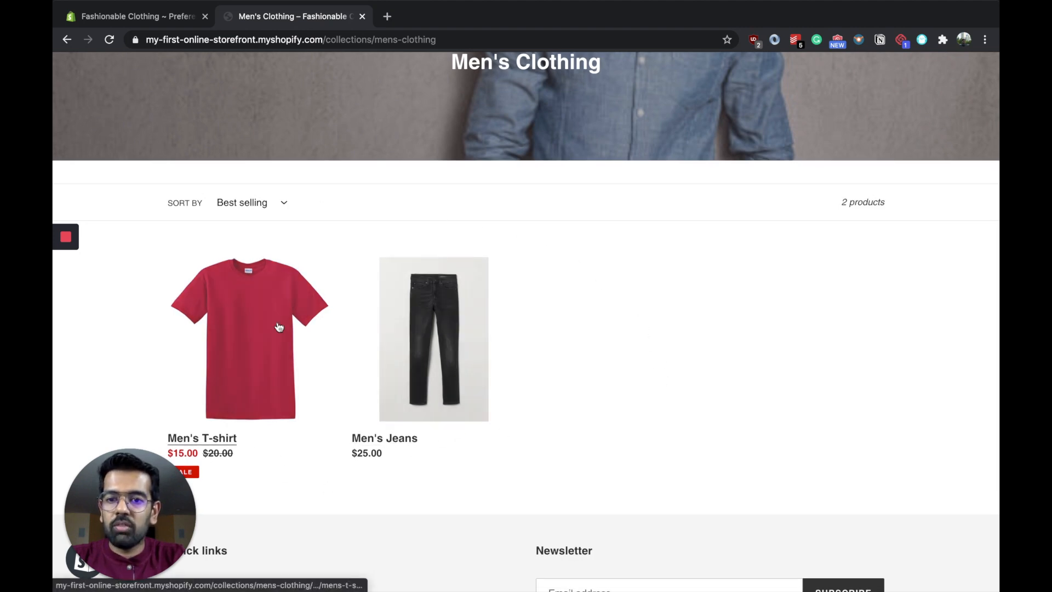
pyautogui.scroll(-3, 595, 376)
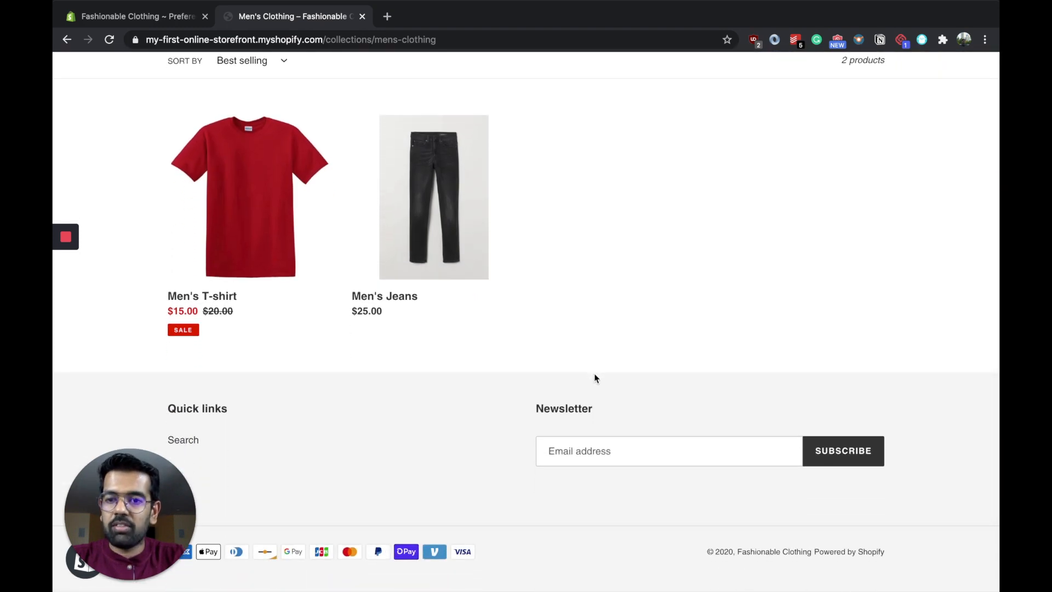
# Step: Open the Men's T-shirt product page from the collection, look it over and view the yellow shirt image
pyautogui.click(222, 244)
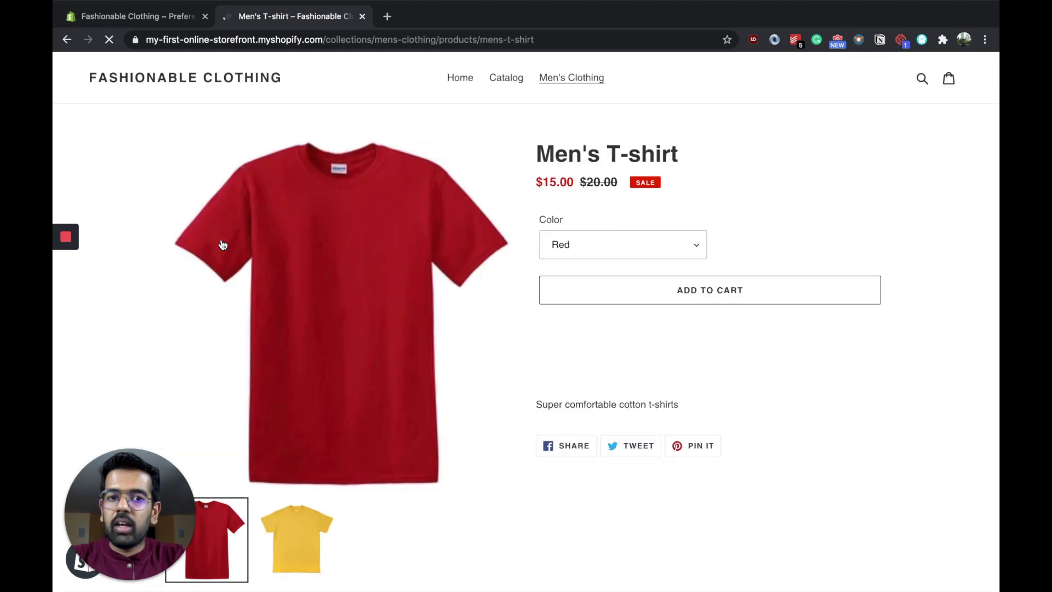
pyautogui.scroll(-2, 302, 276)
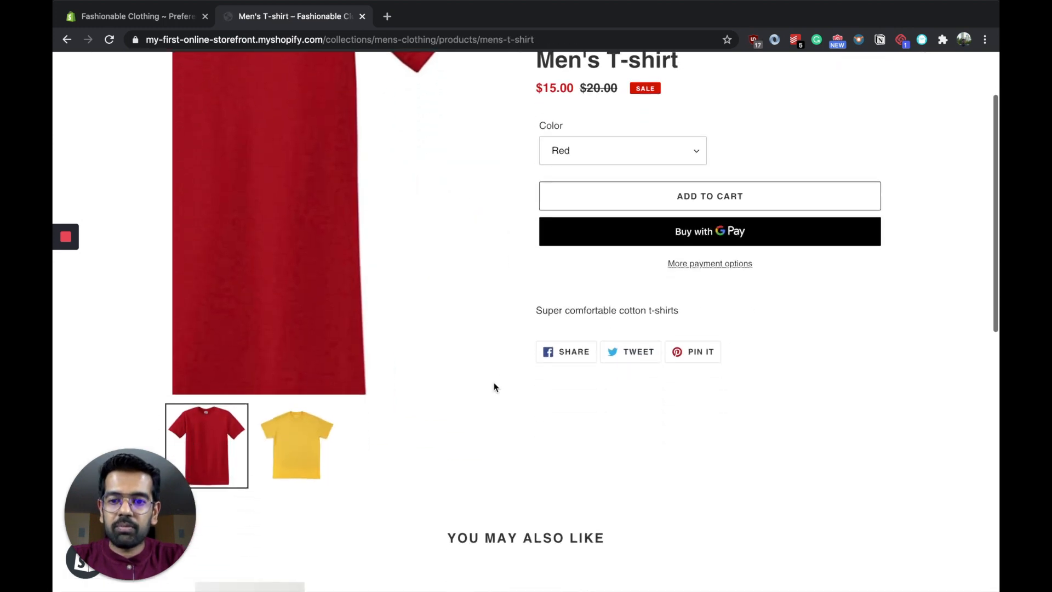
pyautogui.scroll(2, 349, 148)
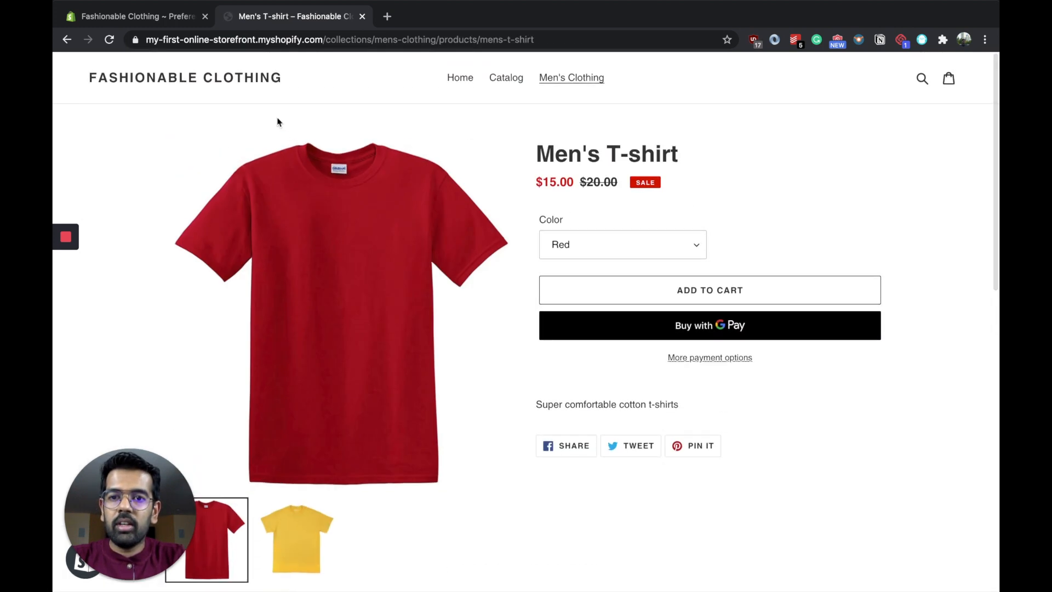
pyautogui.scroll(-1, 369, 486)
pyautogui.click(305, 477)
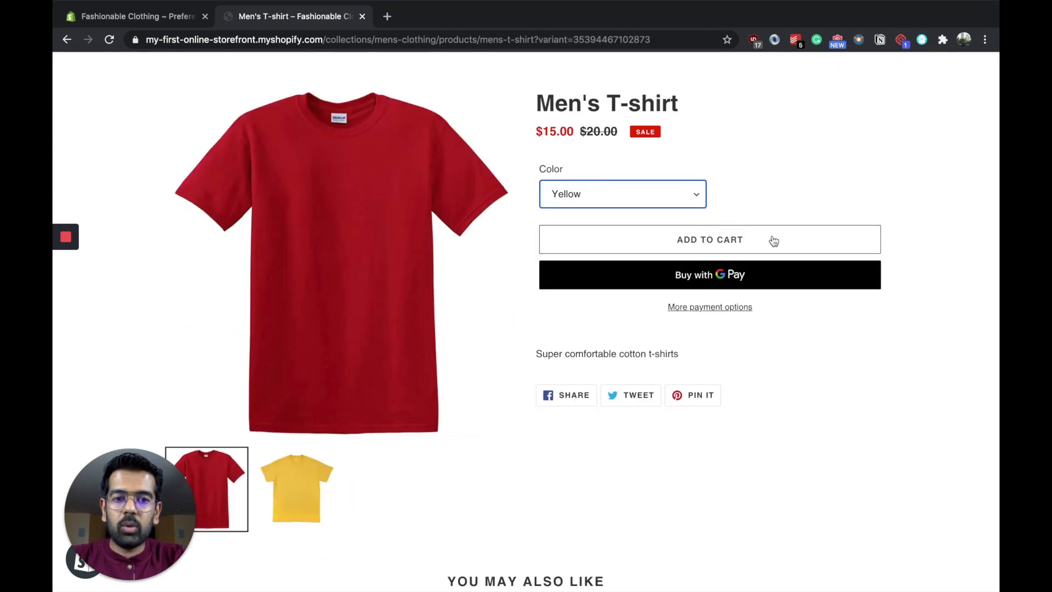
# Step: Add one Men's T-shirt in Yellow to the cart and proceed from the cart to checkout
pyautogui.click(774, 241)
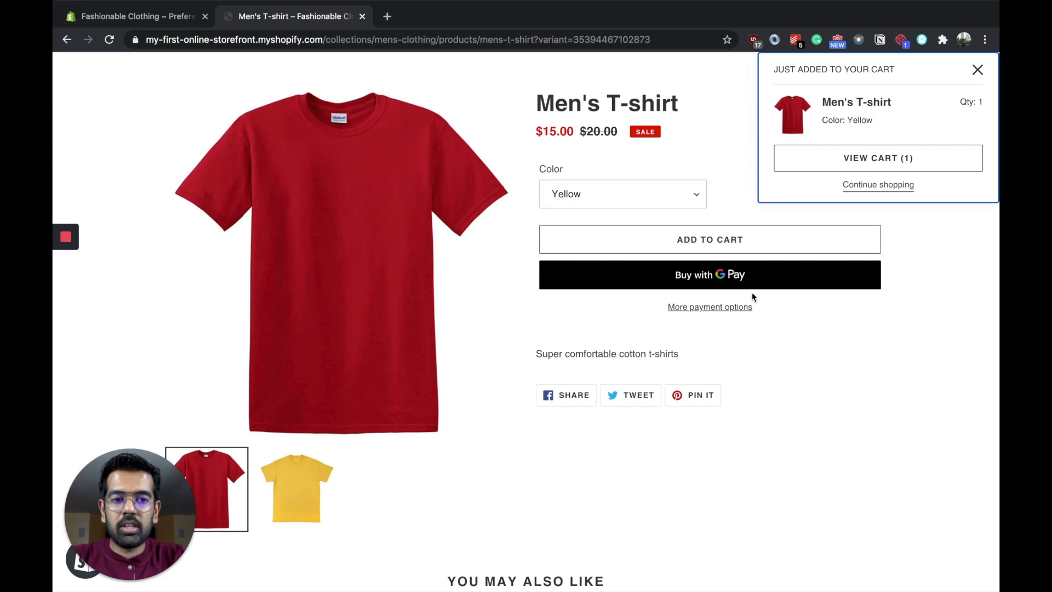
pyautogui.click(936, 159)
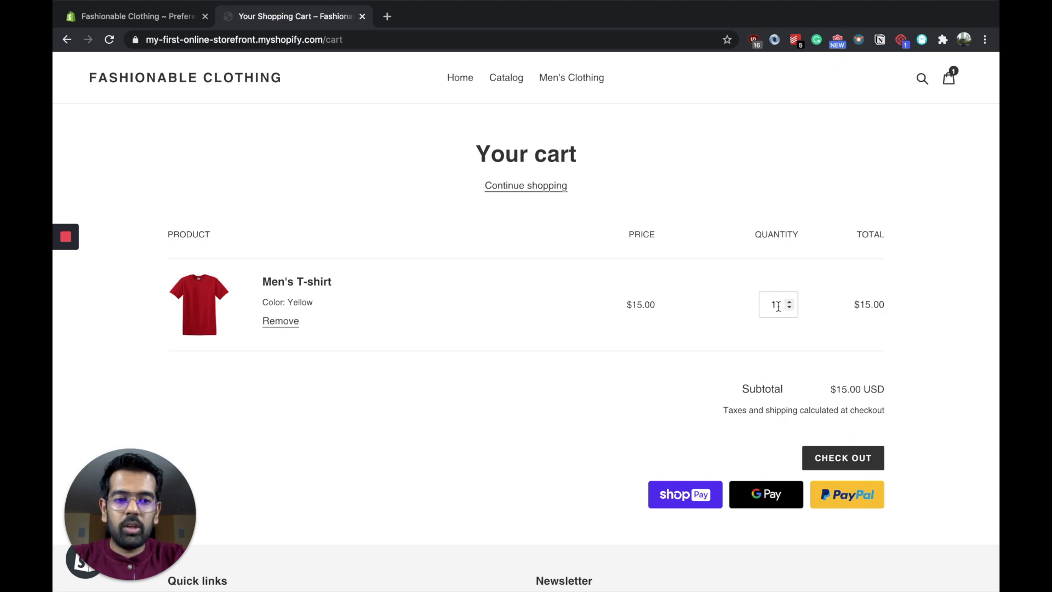
pyautogui.click(844, 460)
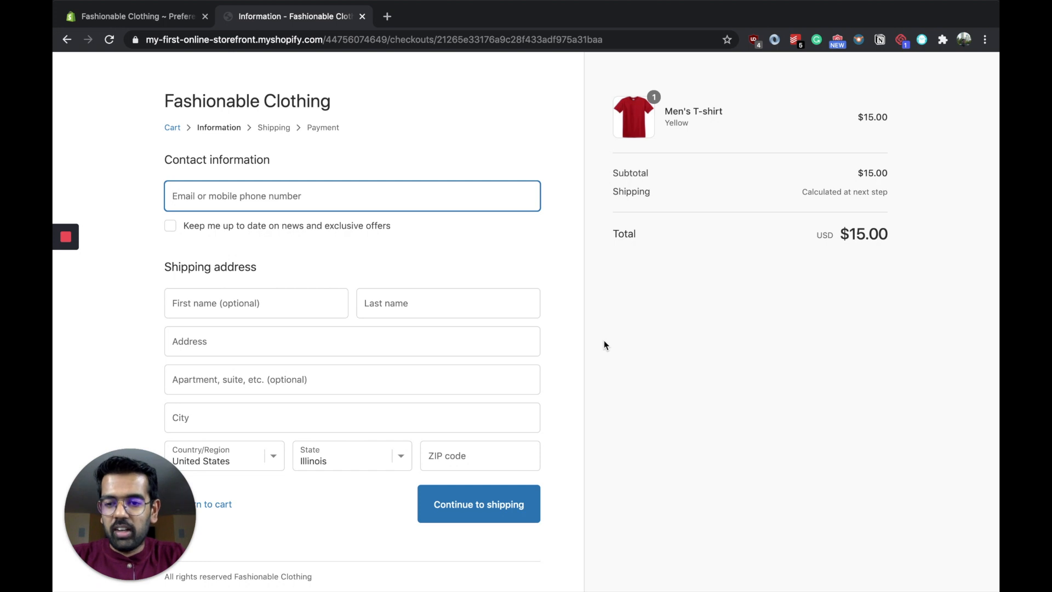
# Step: Return to the store admin and look through the setup suggestions on its home page
pyautogui.hotkey('ctrl', 'shift', 'Tab')
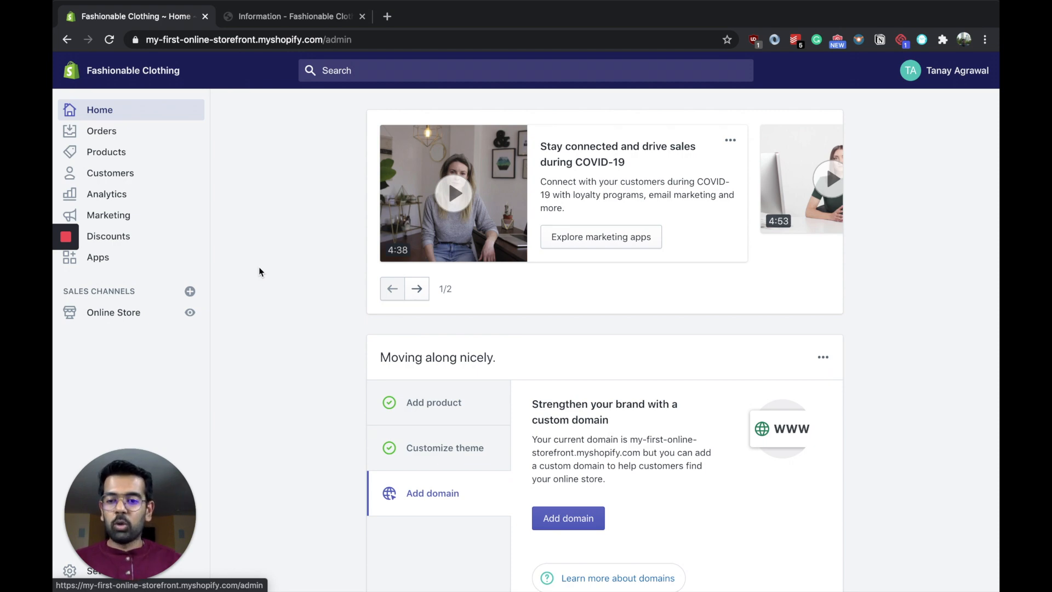
pyautogui.scroll(-15, 261, 272)
pyautogui.scroll(-6, 260, 272)
pyautogui.scroll(-2, 260, 272)
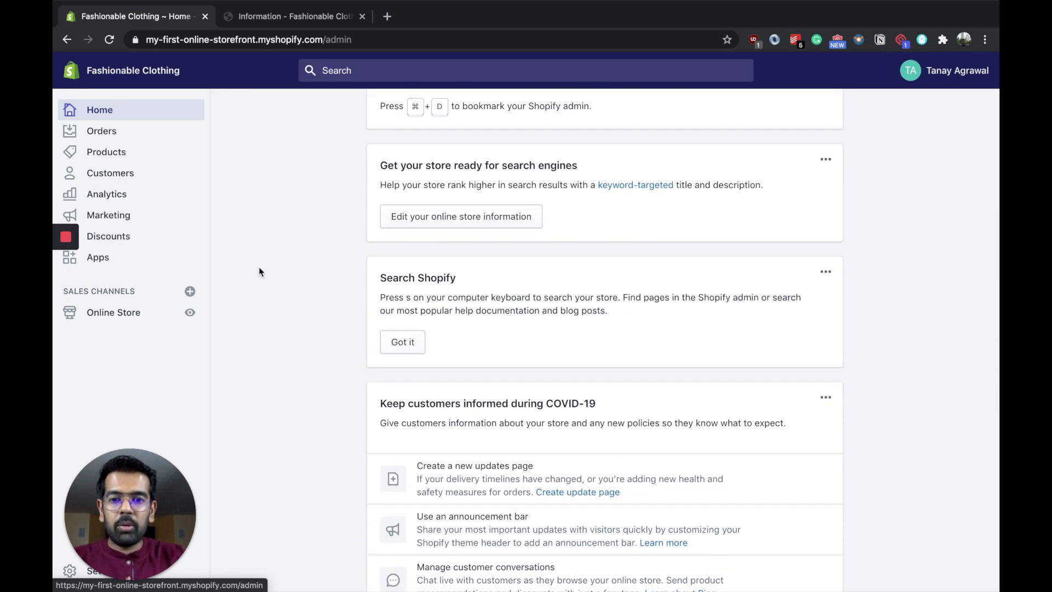
pyautogui.scroll(-8, 261, 272)
pyautogui.scroll(-12, 260, 272)
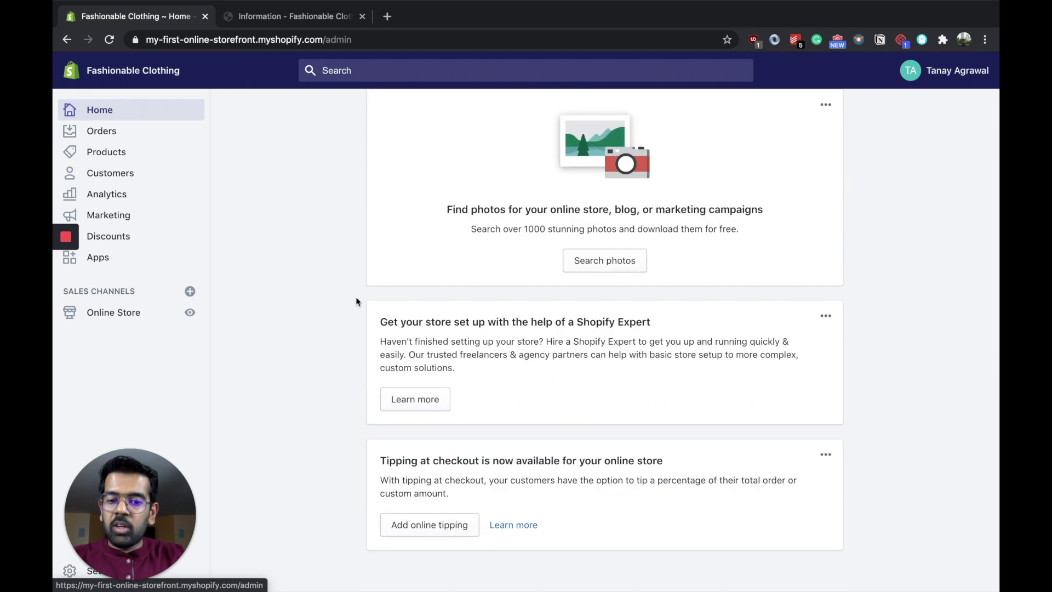